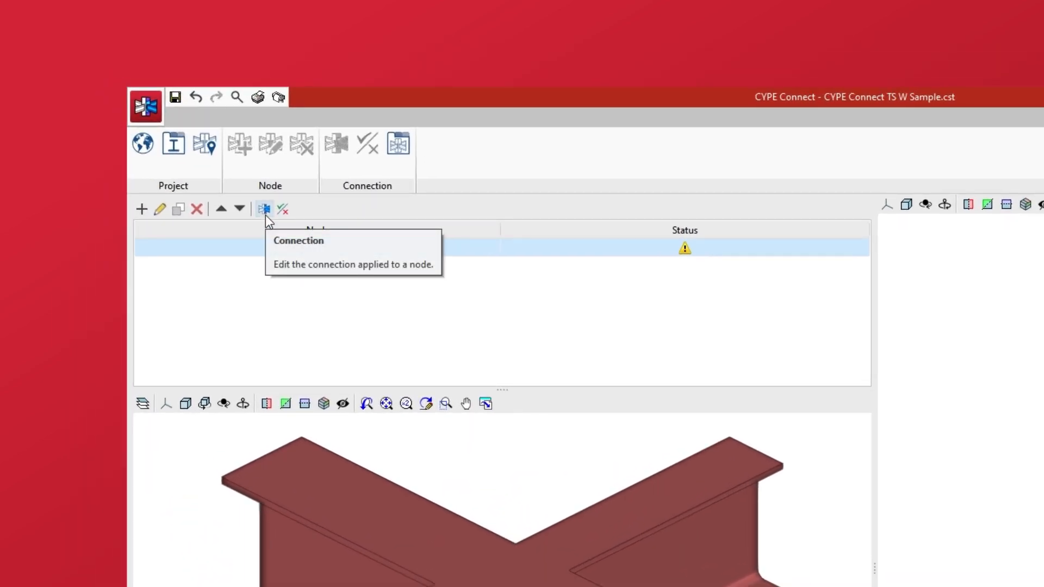
- Open the node's connection for editing and enable the adjustment operations for sections B2 and B3
left_click(265, 214)
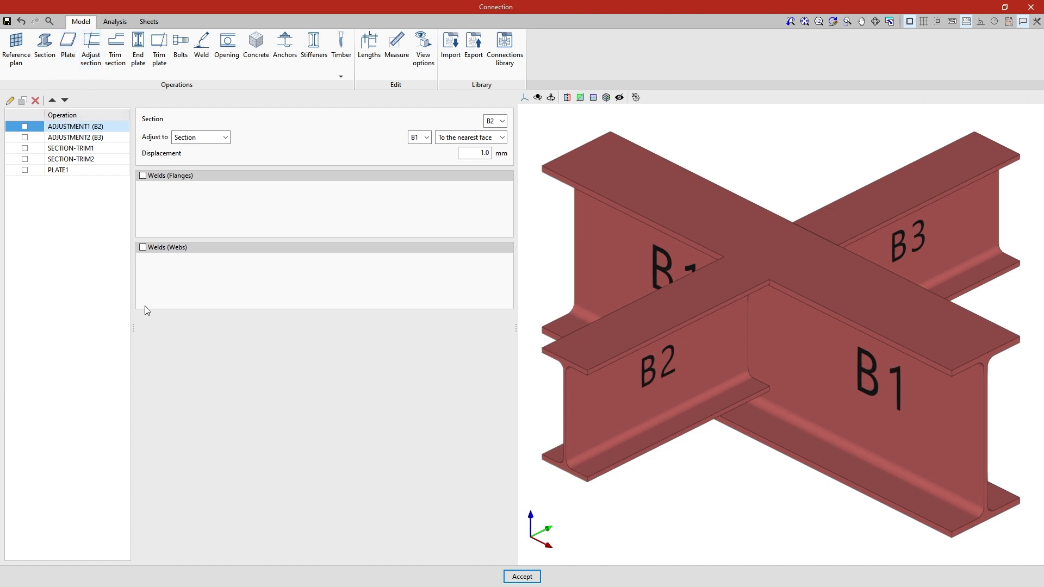
middle_click_drag(738, 510, 671, 473)
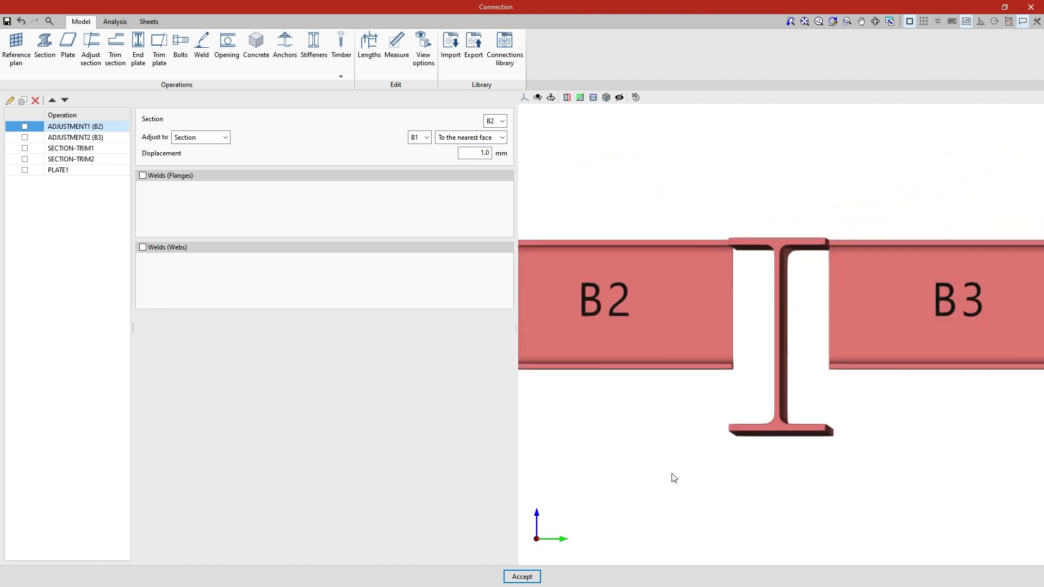
left_click(24, 126)
left_click(24, 137)
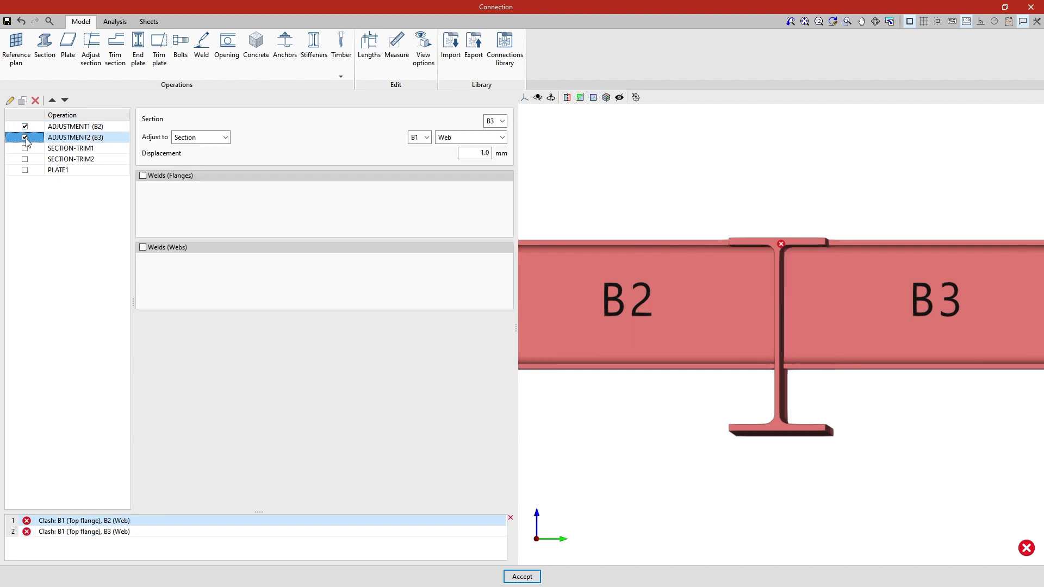
- Enable the operations SECTION-TRIM1, SECTION-TRIM2 and PLATE1
left_click(24, 148)
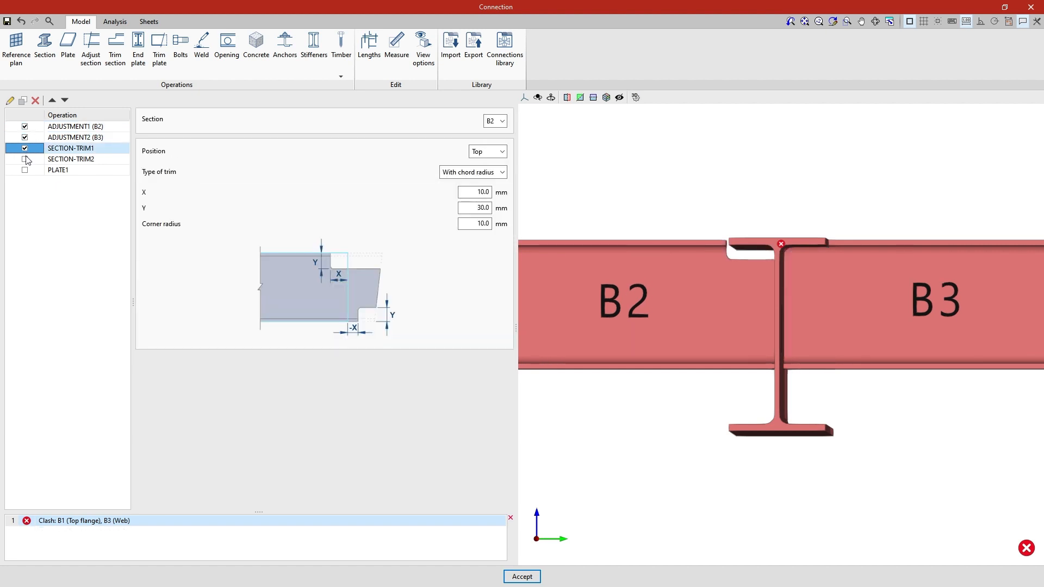
left_click(24, 159)
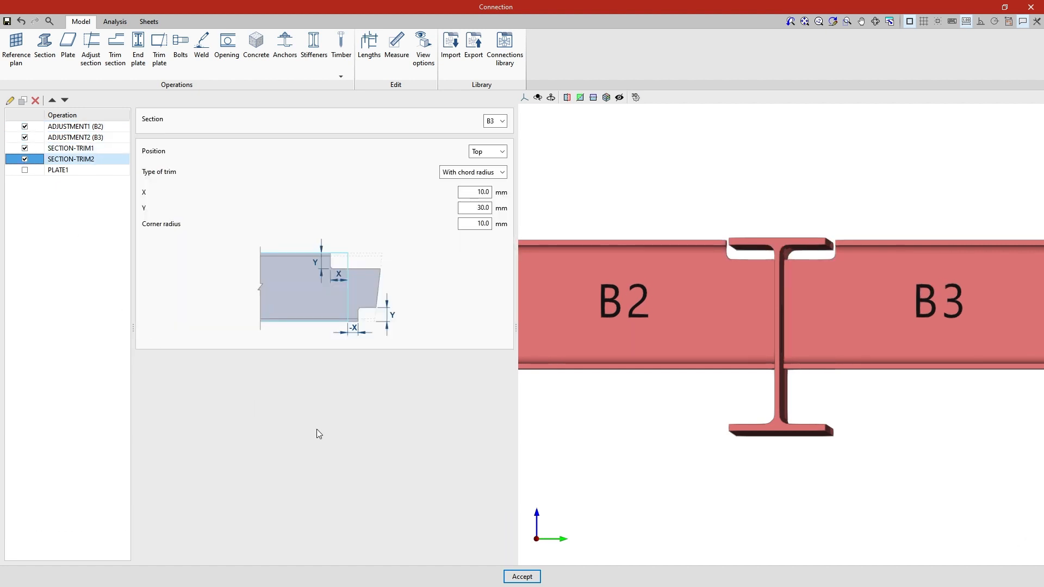
middle_click_drag(600, 447, 627, 469)
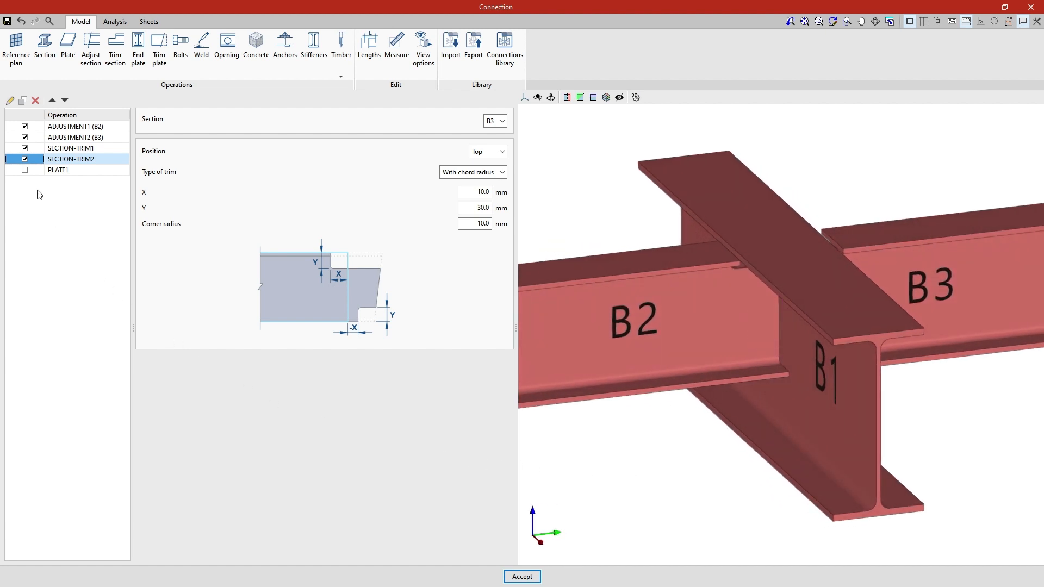
left_click(25, 170)
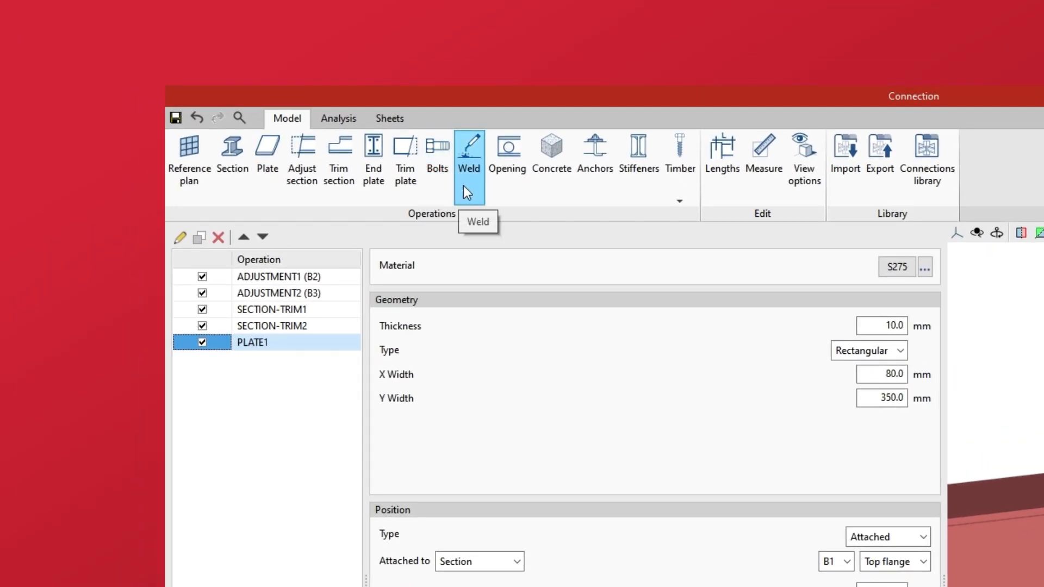
- Add a weld operation with the bottom flange of section B2 as the element to weld
left_click(463, 187)
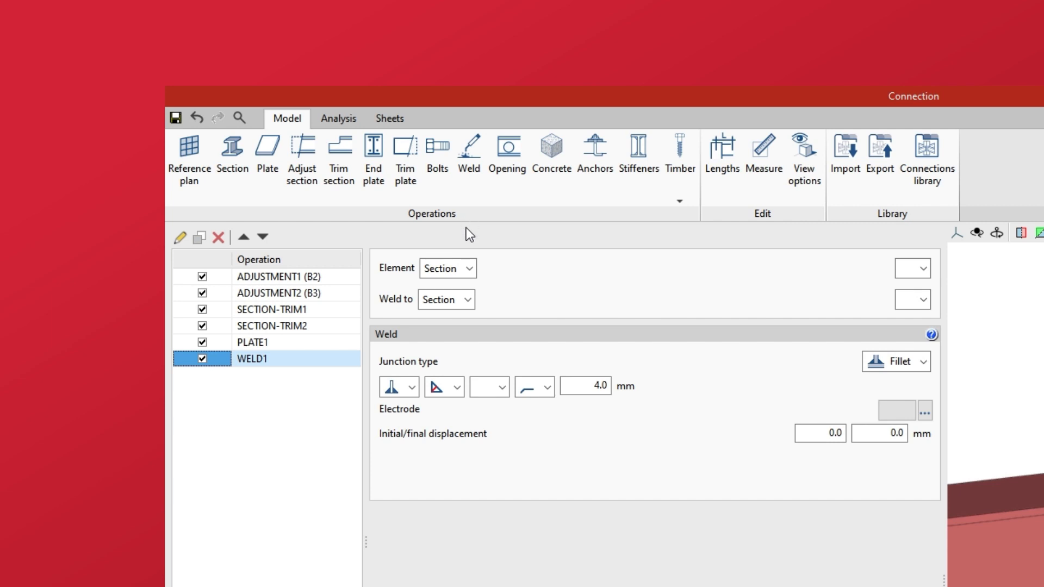
left_click(469, 267)
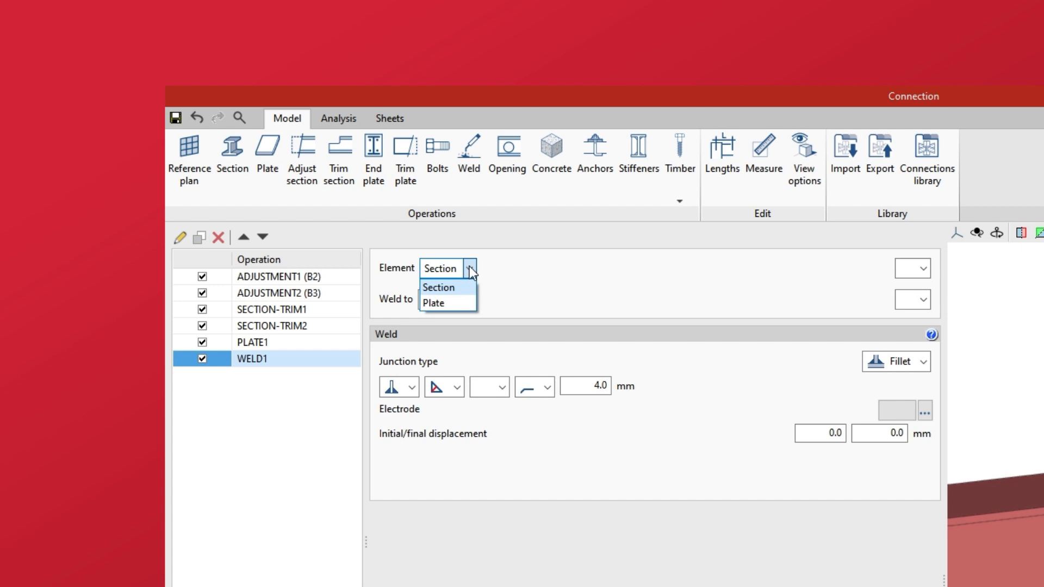
left_click(467, 286)
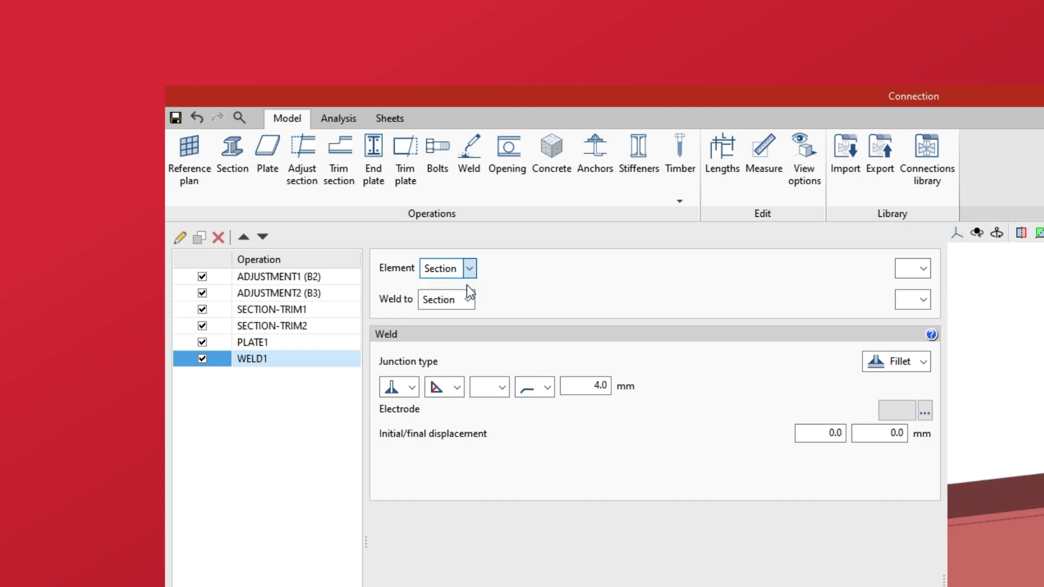
left_click(924, 273)
left_click(922, 303)
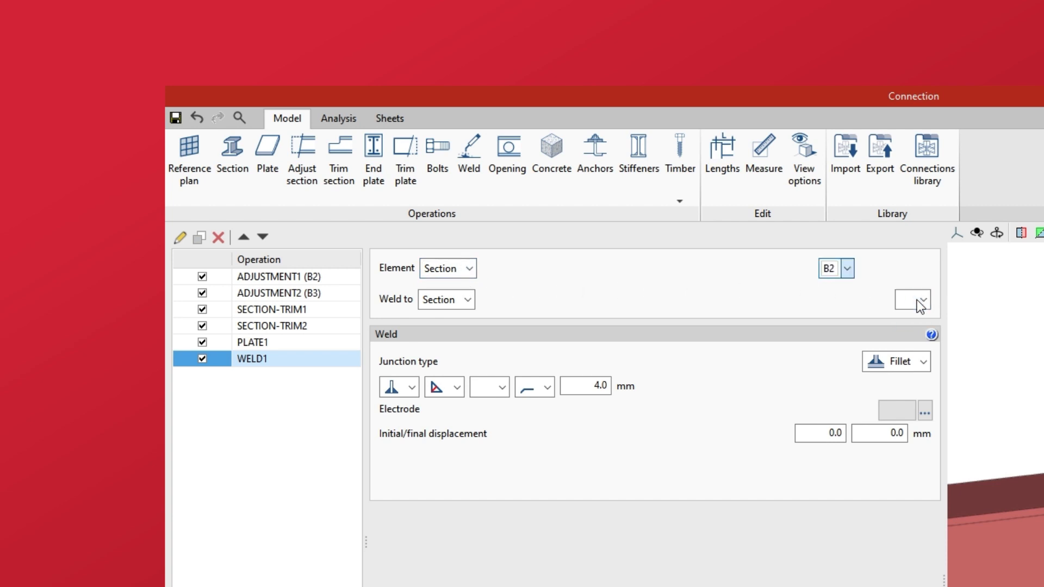
left_click(924, 268)
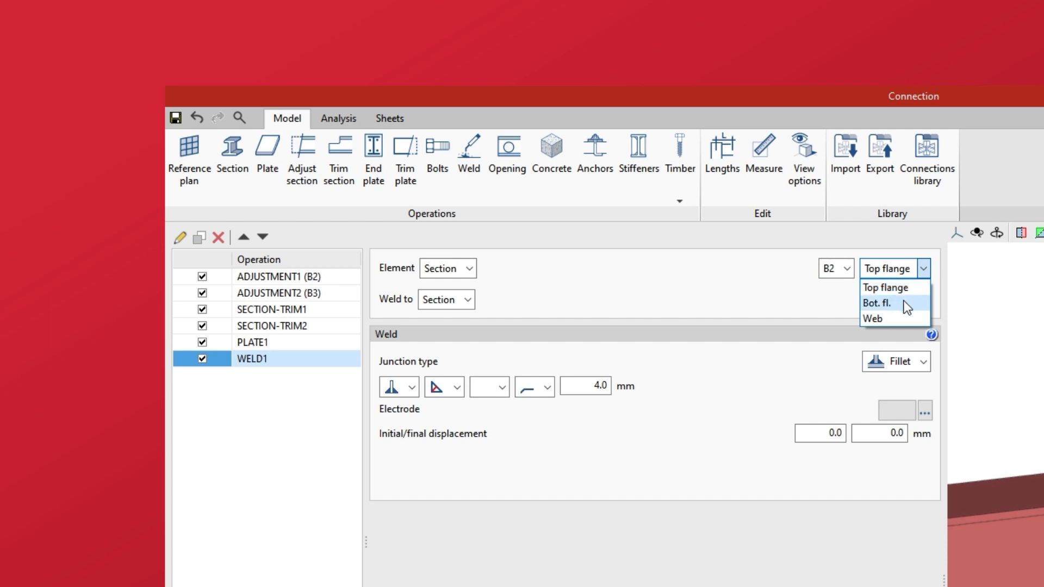
left_click(876, 303)
- Set the weld's target to the web of section B1
left_click(471, 299)
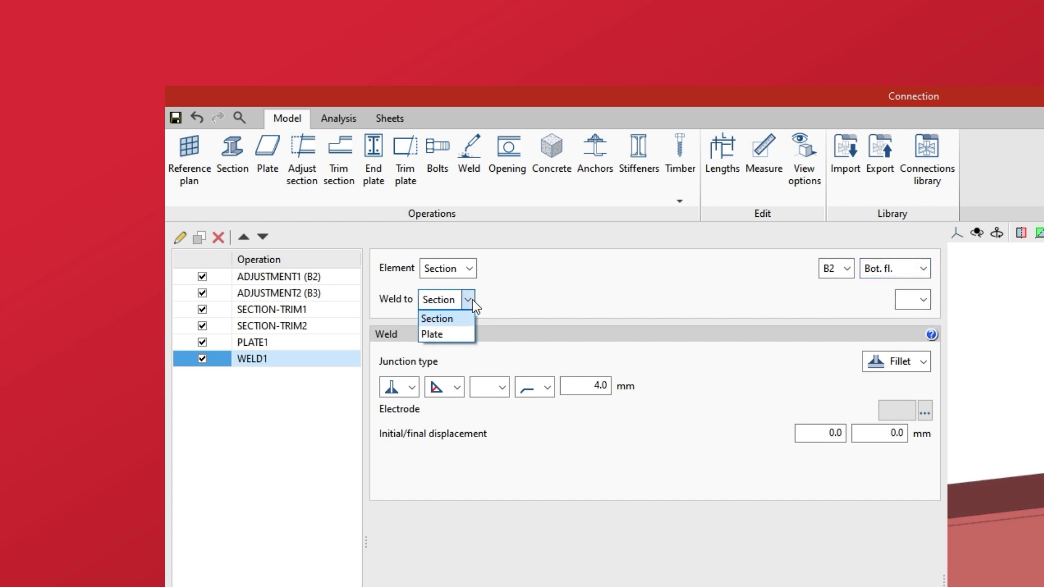
left_click(471, 299)
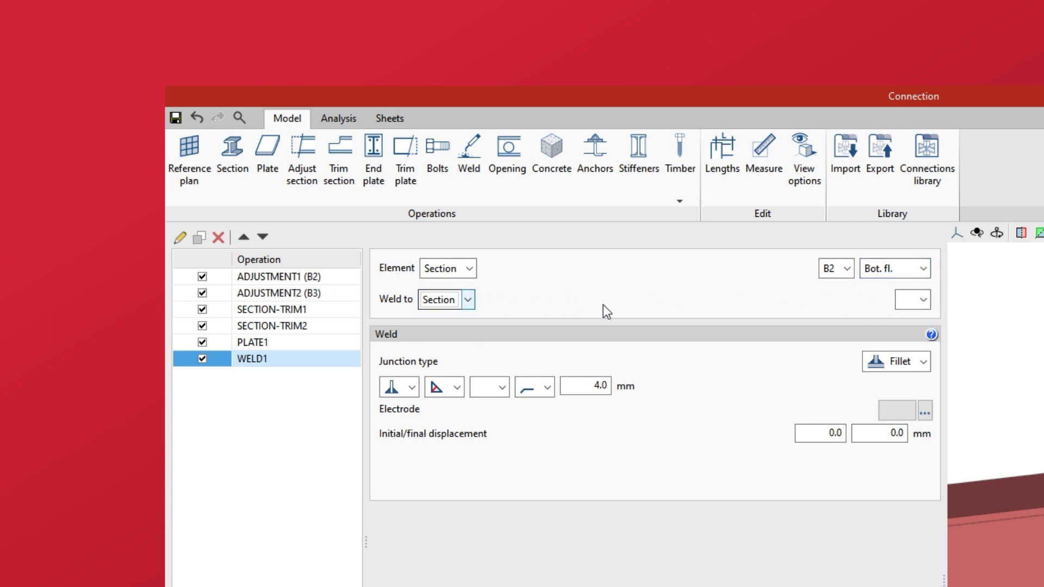
left_click(918, 306)
left_click(914, 315)
left_click(923, 299)
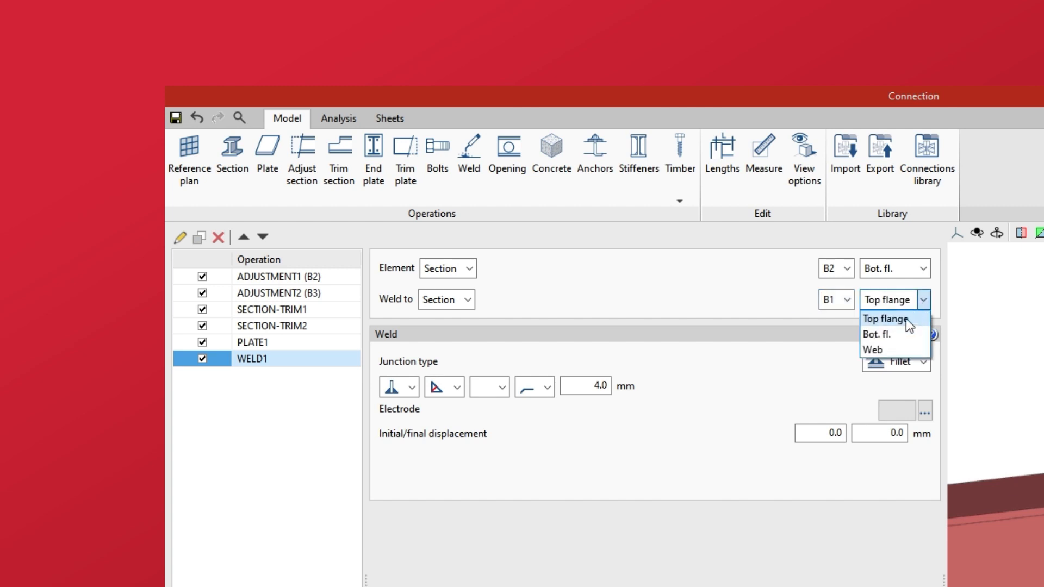
left_click(873, 348)
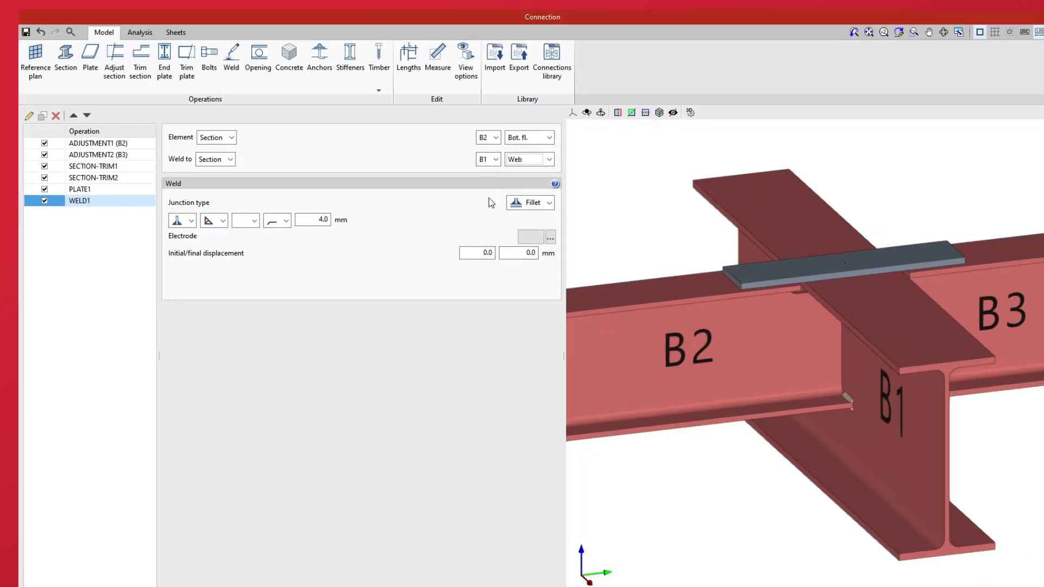
- Set the weld's junction type to Fillet and place the weld on both sides
middle_click_drag(600, 511, 741, 493)
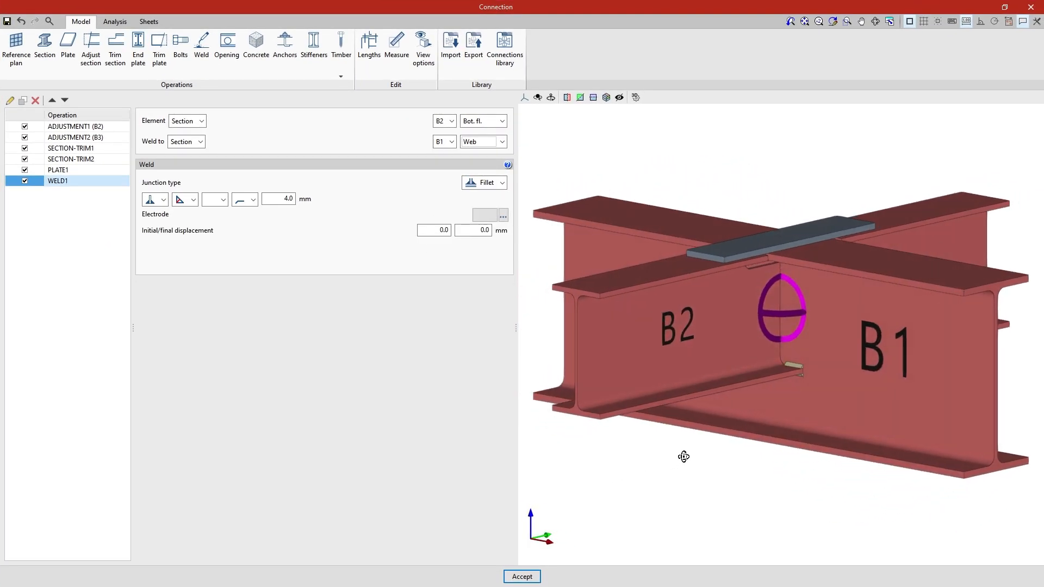
middle_click_drag(683, 456, 685, 459)
scroll(722, 461, "up", 3)
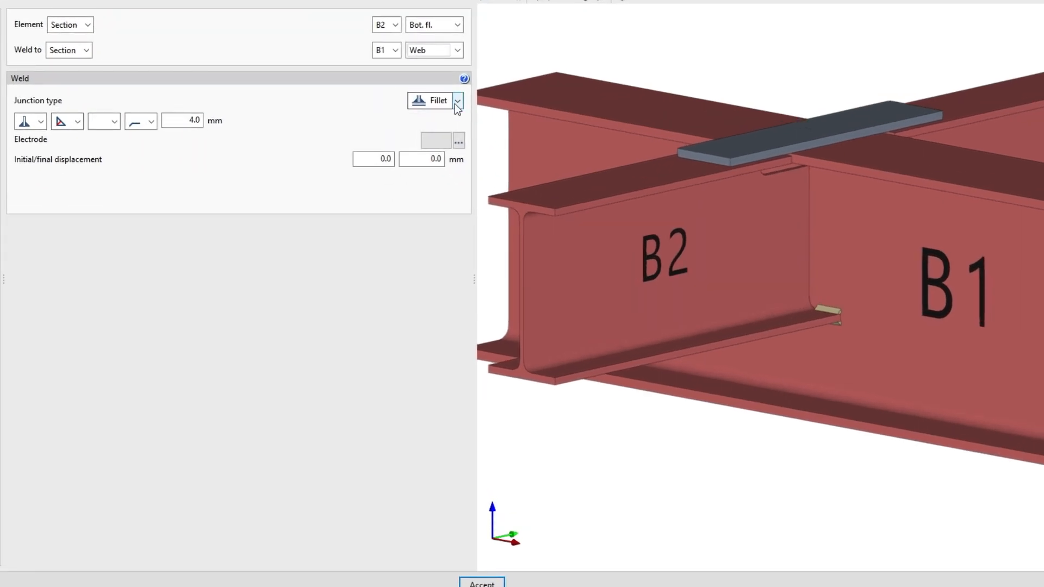
left_click(457, 101)
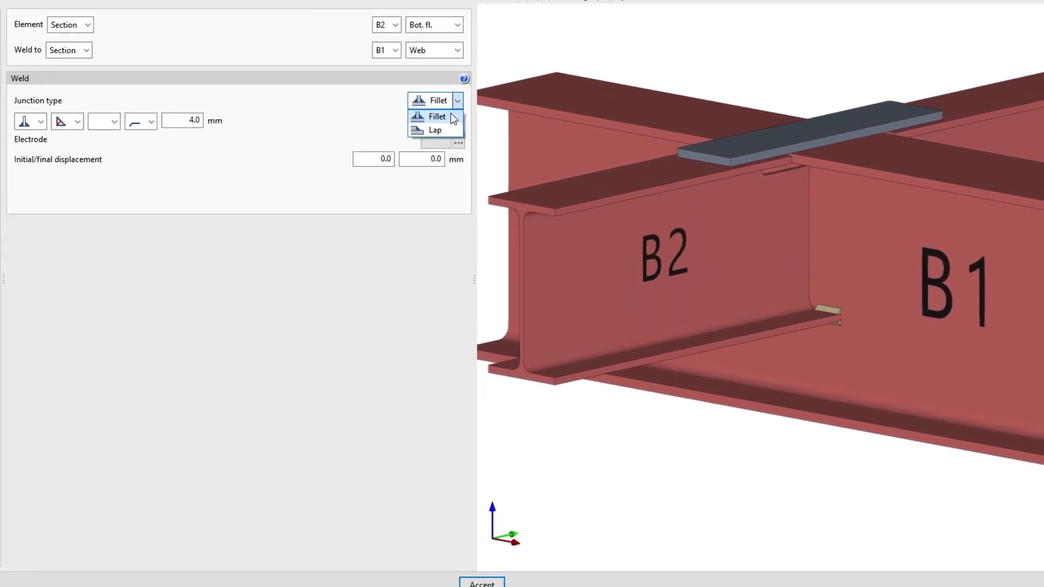
left_click(451, 116)
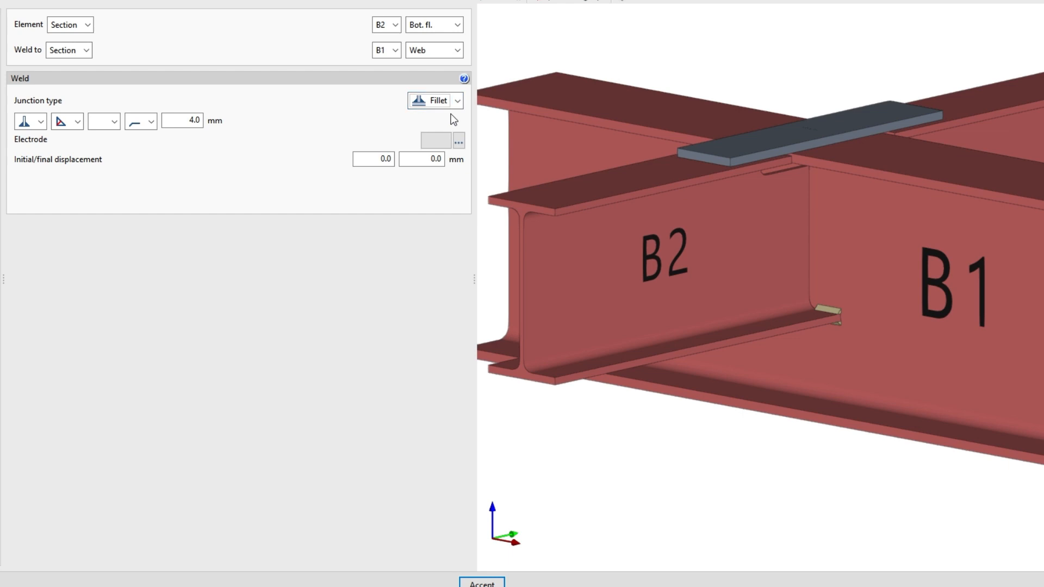
left_click(45, 124)
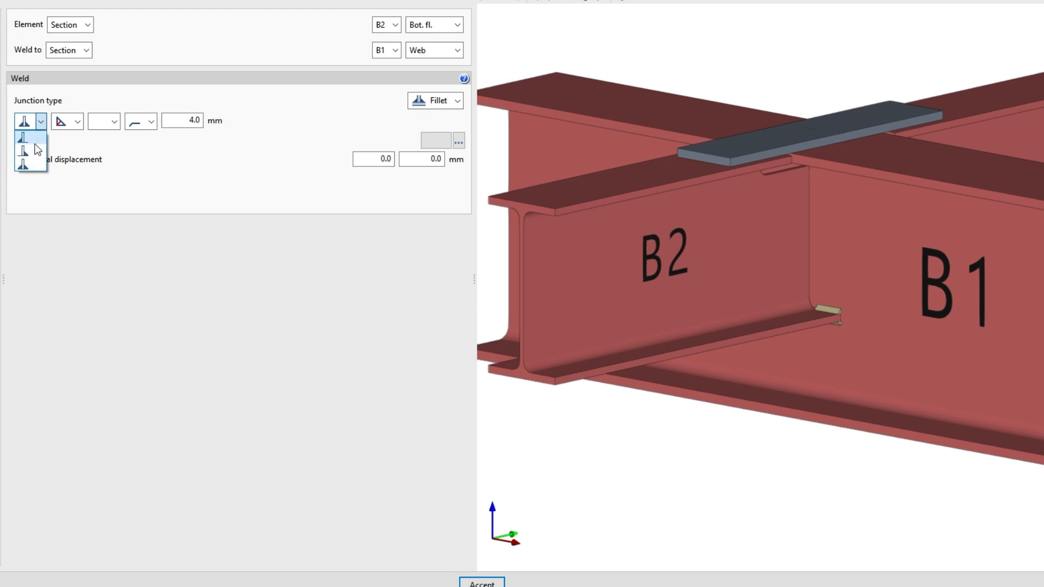
left_click(38, 166)
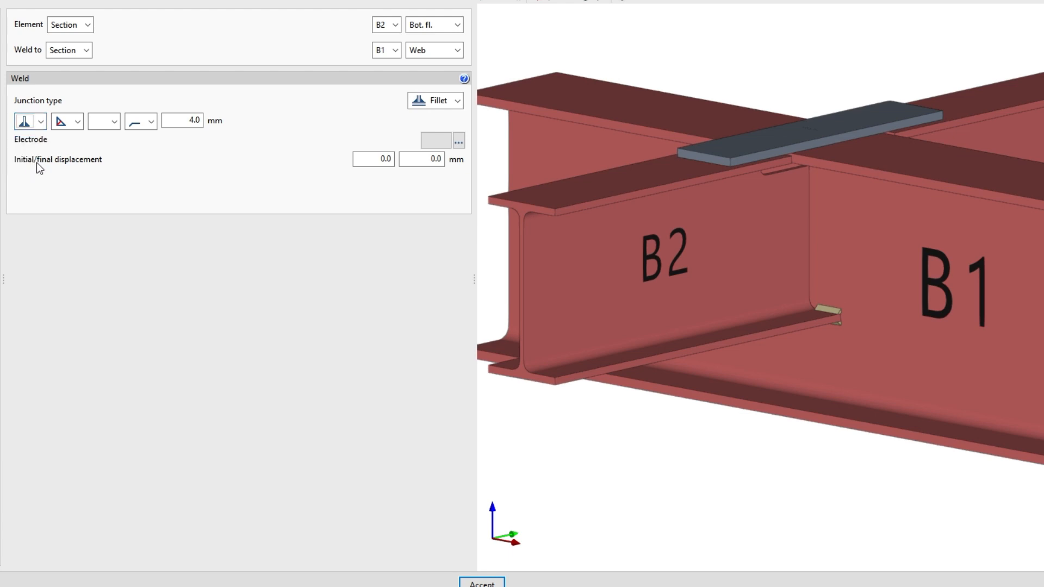
- Define the fillet weld by throat thickness, with undefined surface shape and shop execution
left_click(79, 121)
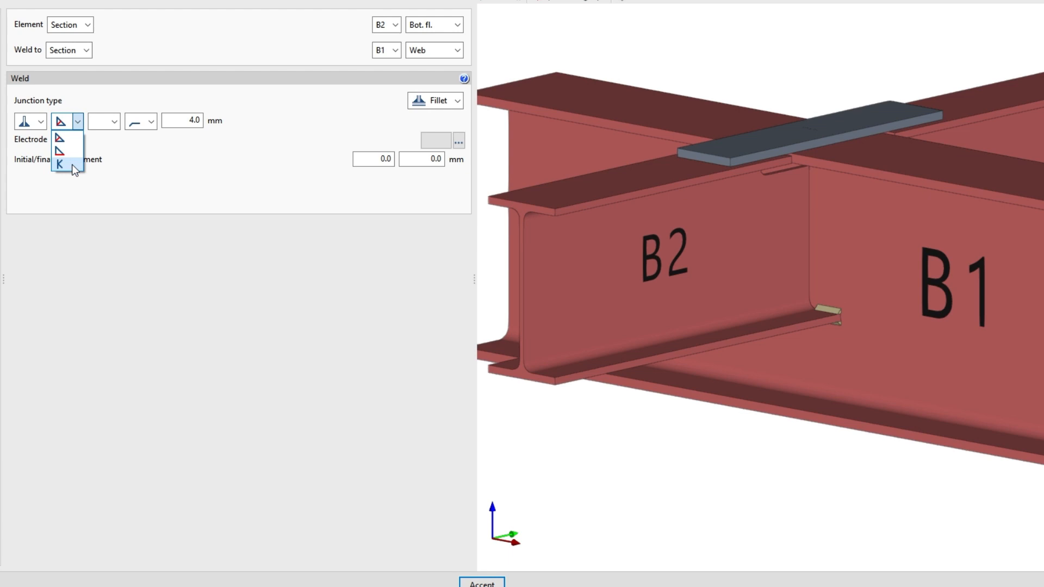
left_click(77, 139)
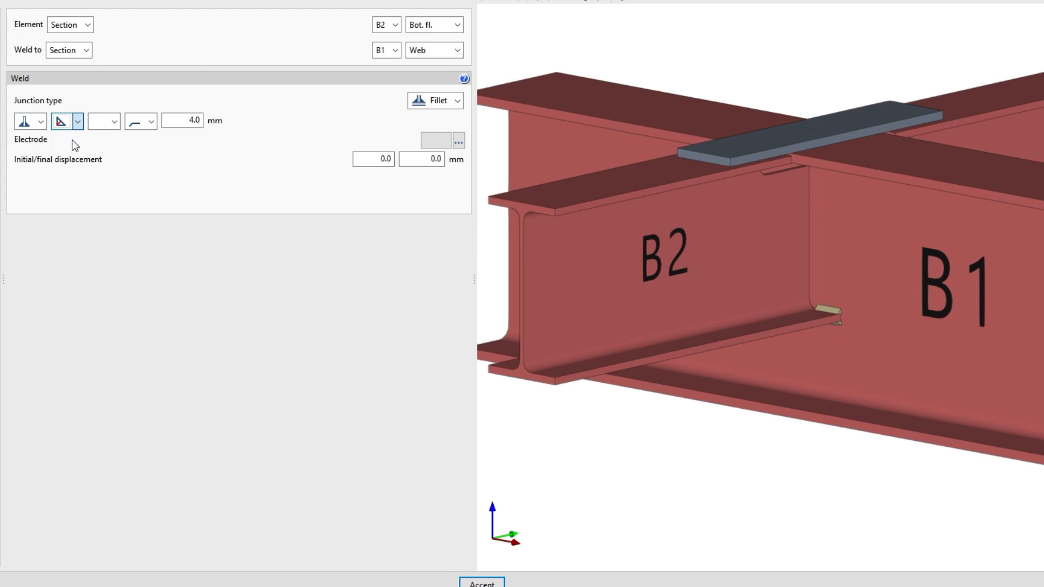
left_click(115, 122)
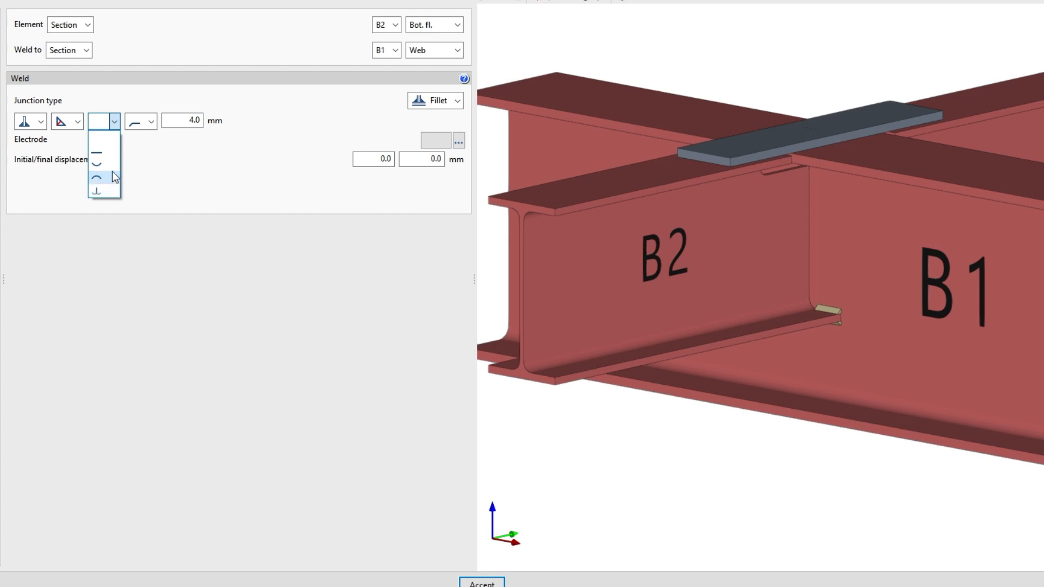
left_click(112, 136)
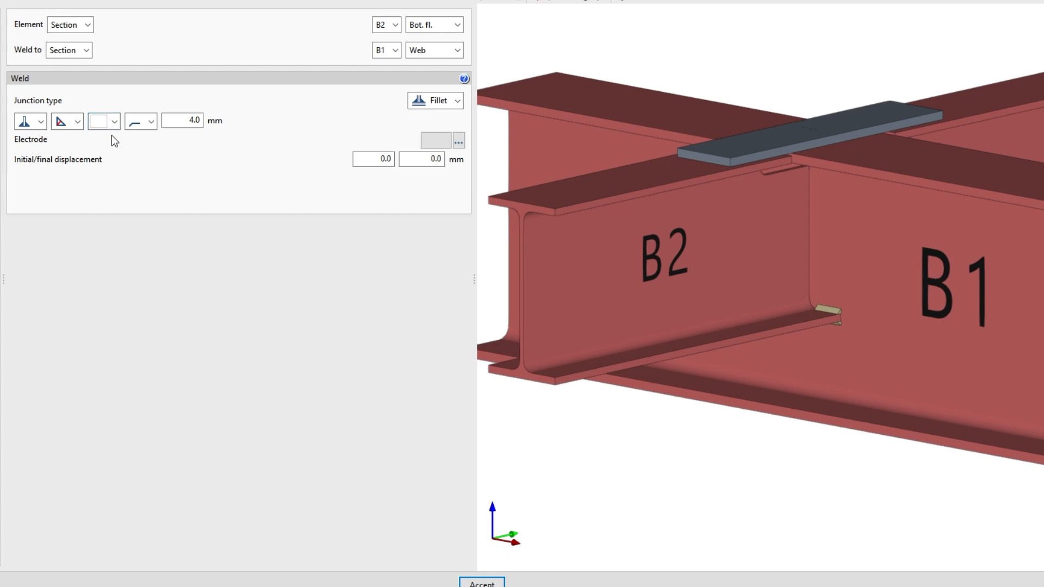
left_click(152, 123)
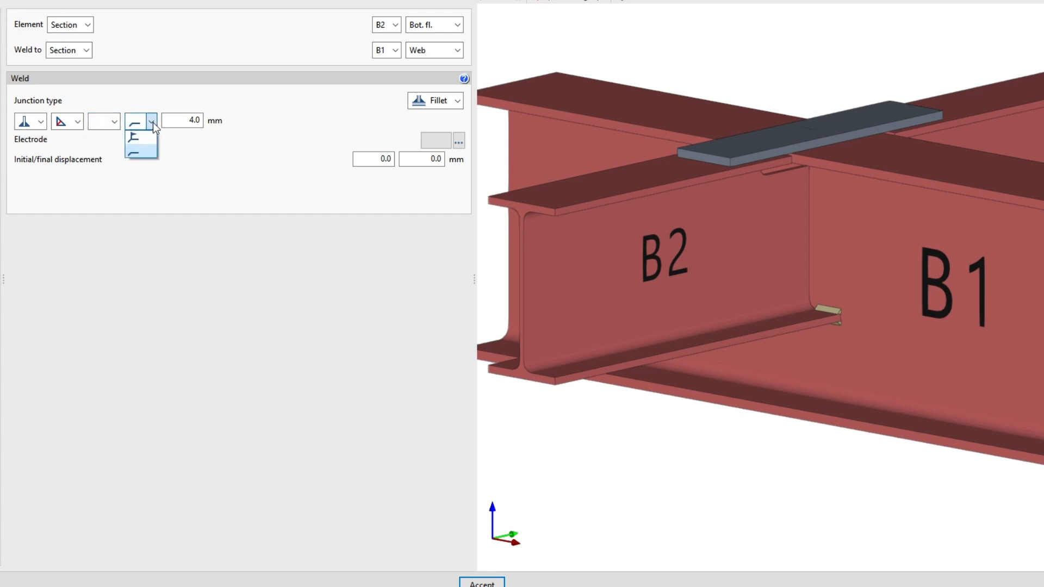
left_click(151, 153)
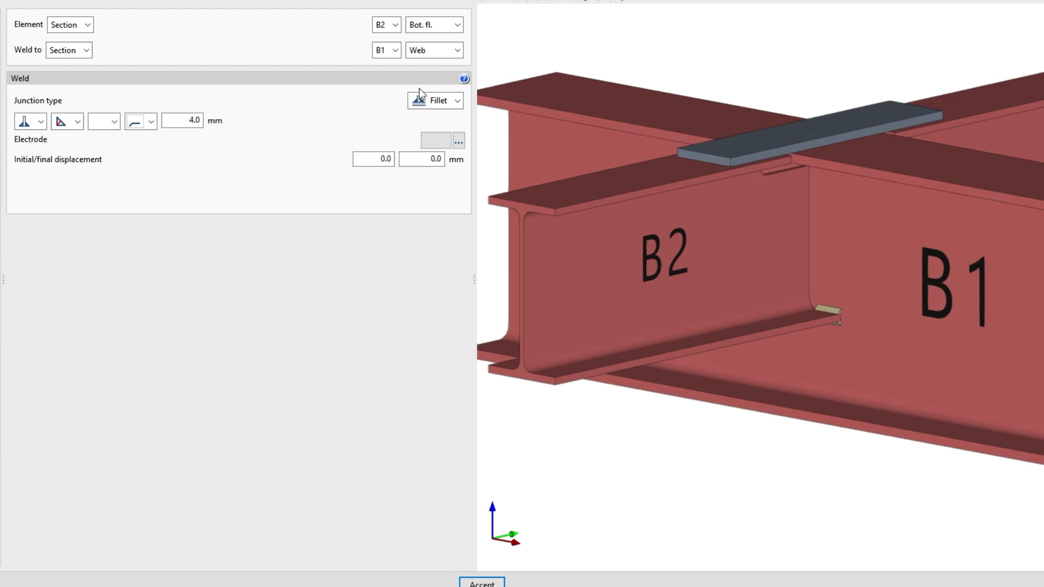
- Consult the weld symbol legend and set the weld's throat thickness to 4 mm
left_click(463, 79)
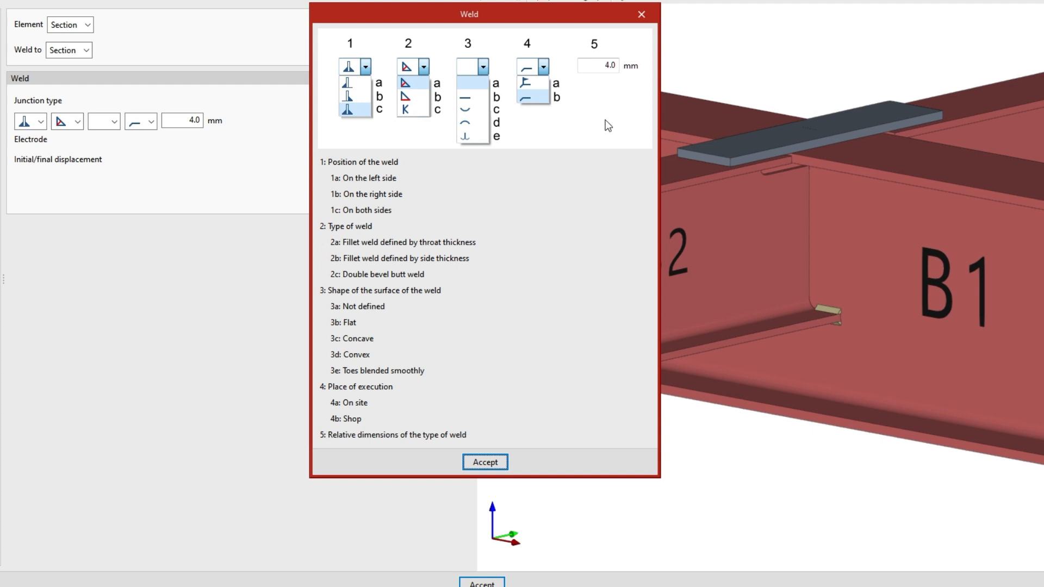
left_click(470, 462)
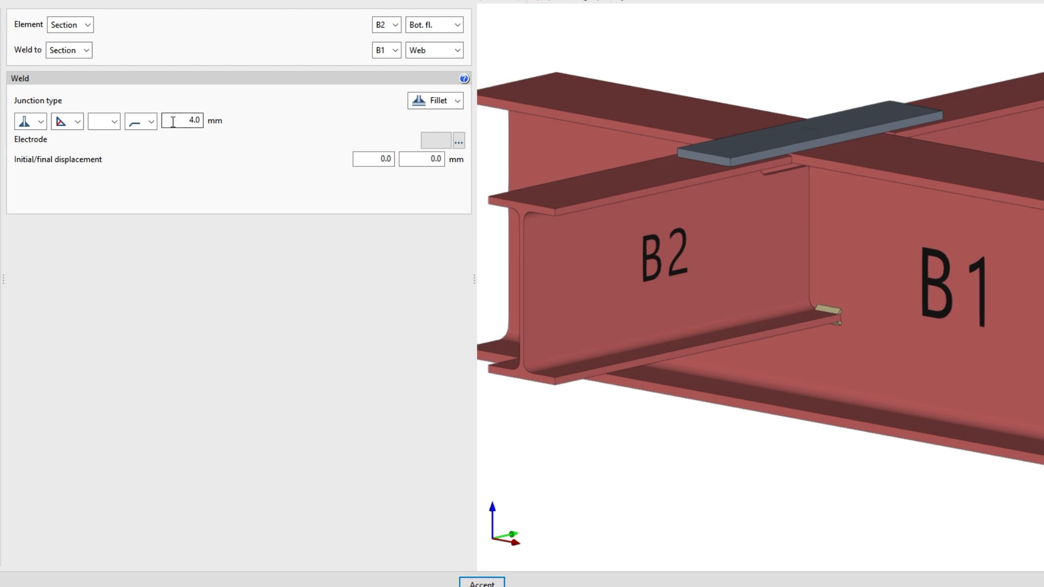
left_click_drag(173, 122, 209, 128)
type("4")
key("Tab")
- Check the weld's electrode reference and Fexx settings, and the initial and final displacement values
left_click(429, 143)
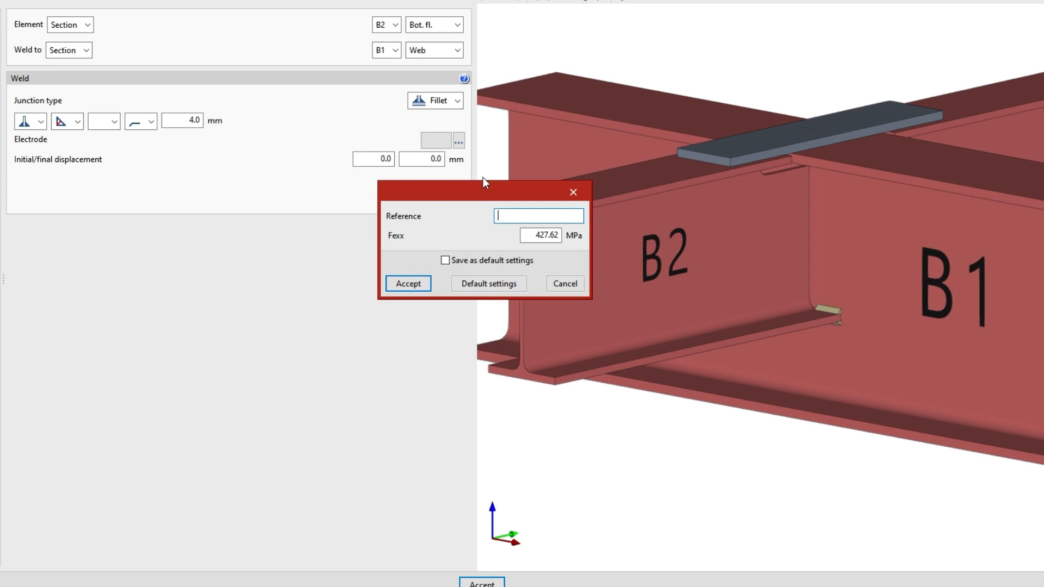
left_click(572, 192)
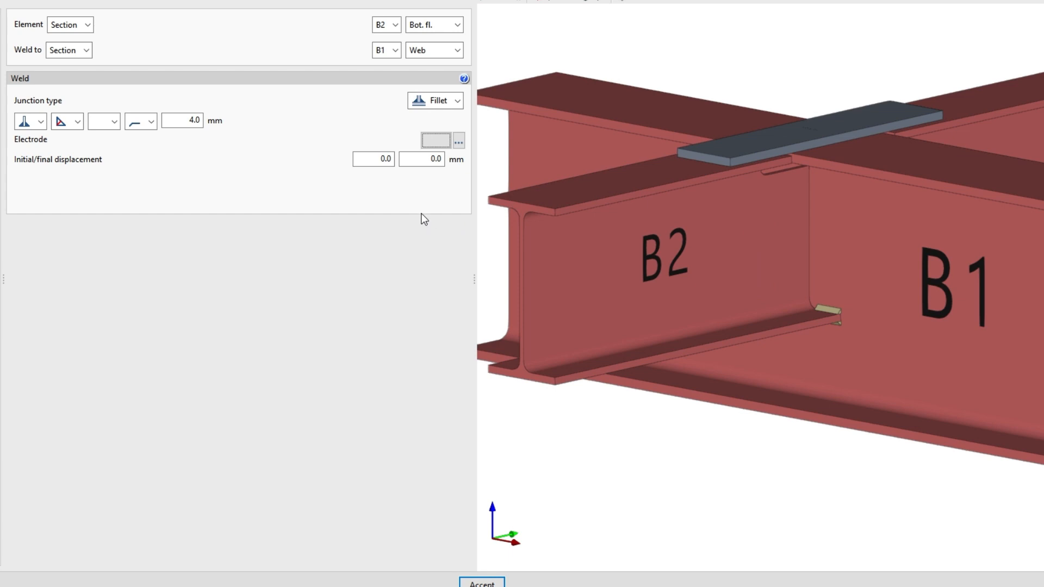
left_click_drag(367, 160, 457, 159)
- Examine the weld between B2's bottom flange and B1's web up close in the 3D model
right_click_drag(583, 433, 716, 386)
scroll(829, 308, "up", 6)
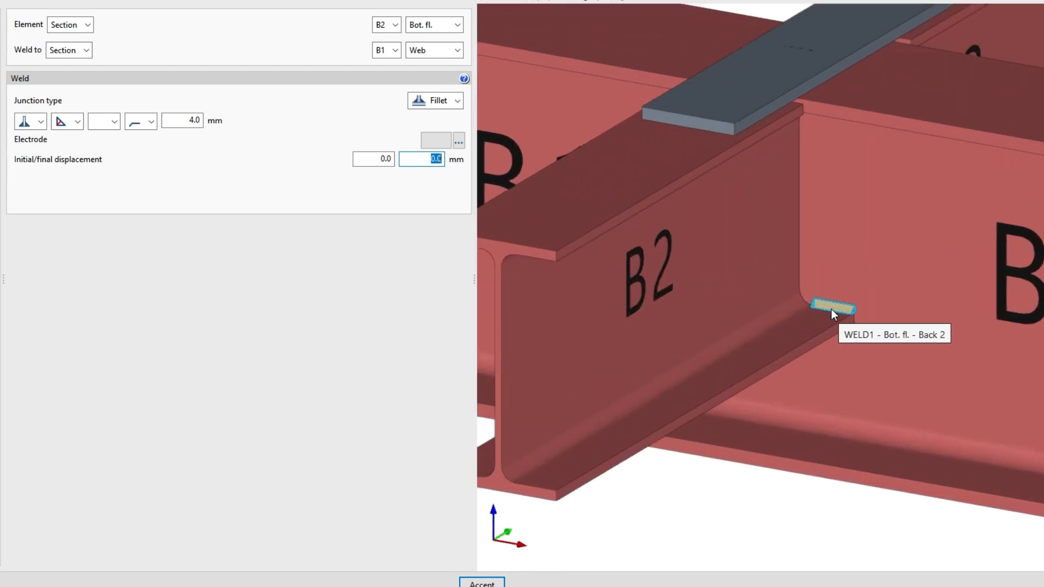
right_click_drag(899, 432, 907, 431)
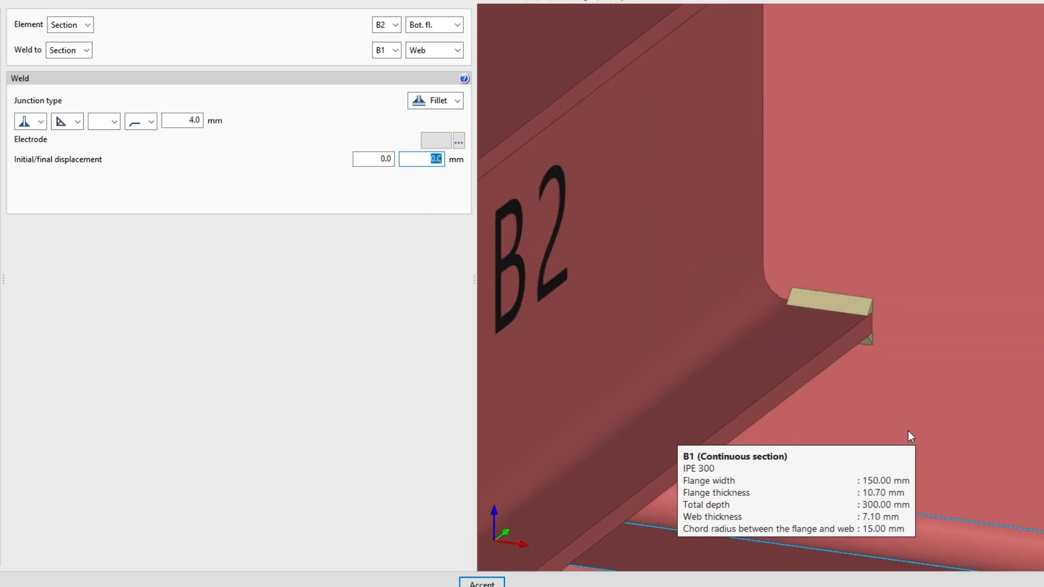
scroll(832, 458, "down", 6)
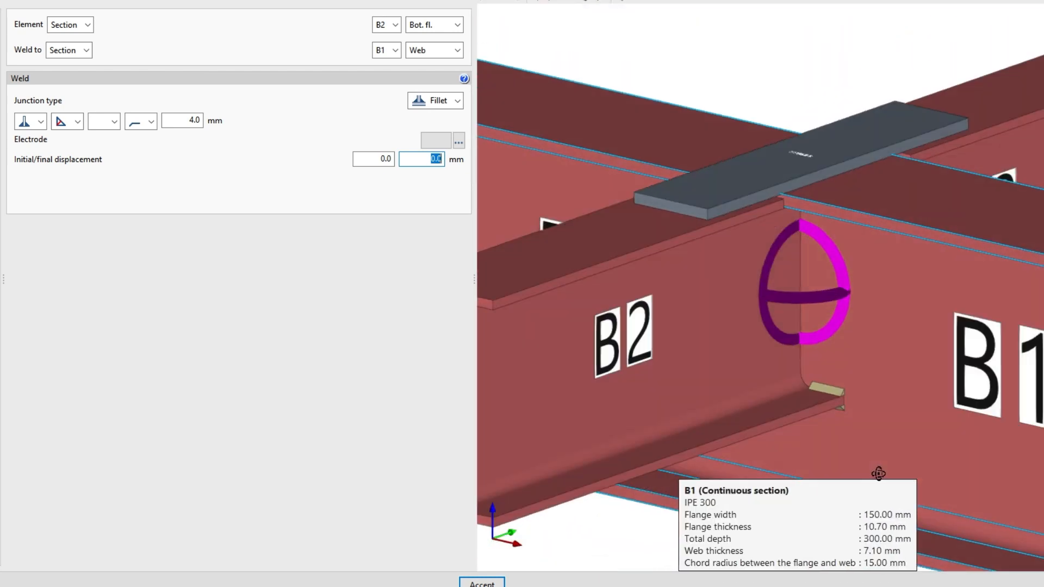
- Duplicate the 4 mm fillet weld and reassign the copy to join B3's bottom flange to B1's web
scroll(872, 474, "down", 1)
middle_click_drag(873, 474, 857, 427)
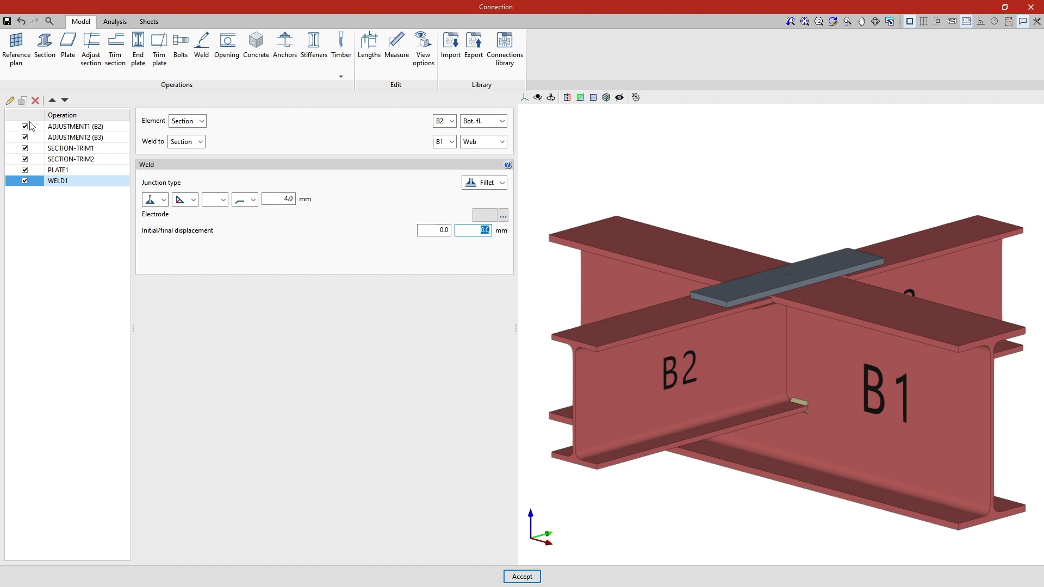
left_click(25, 105)
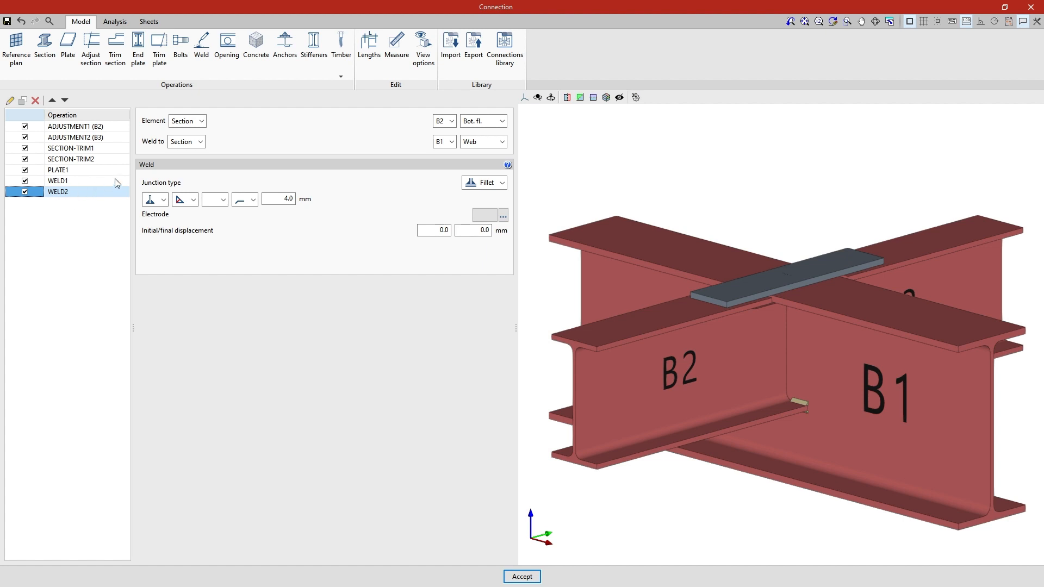
left_click(443, 121)
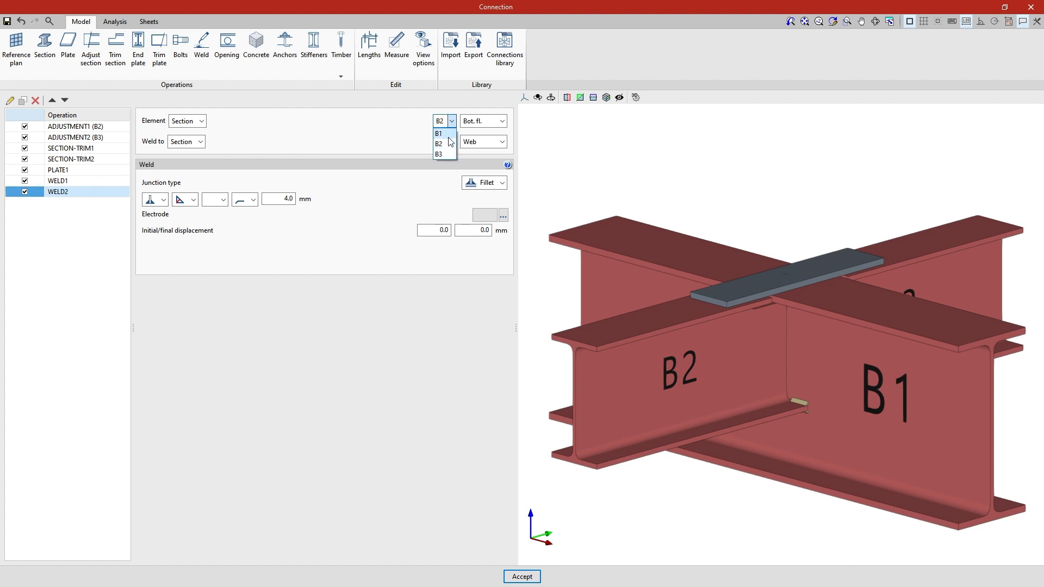
left_click(448, 154)
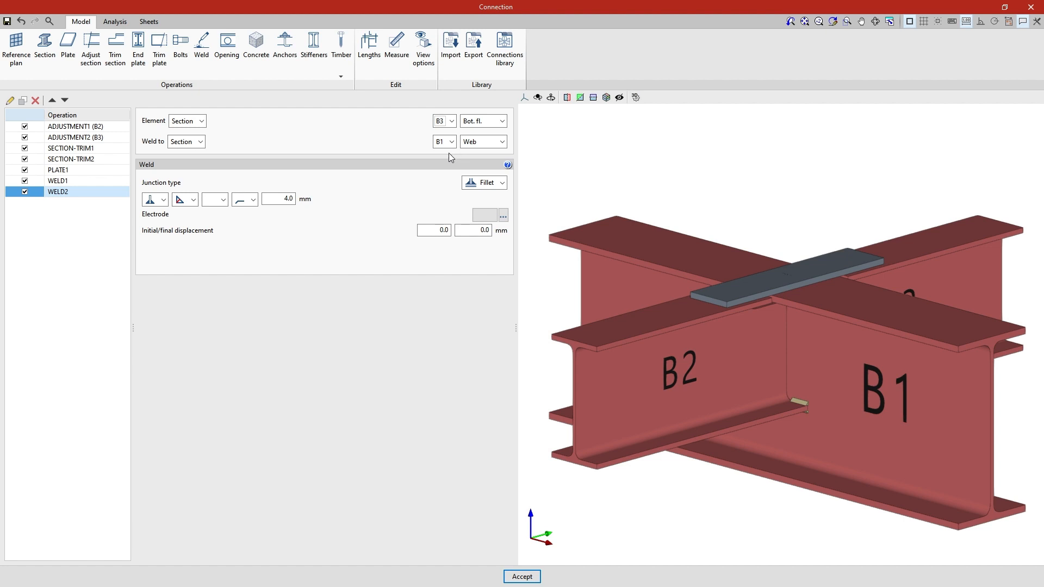
middle_click_drag(532, 279, 723, 304)
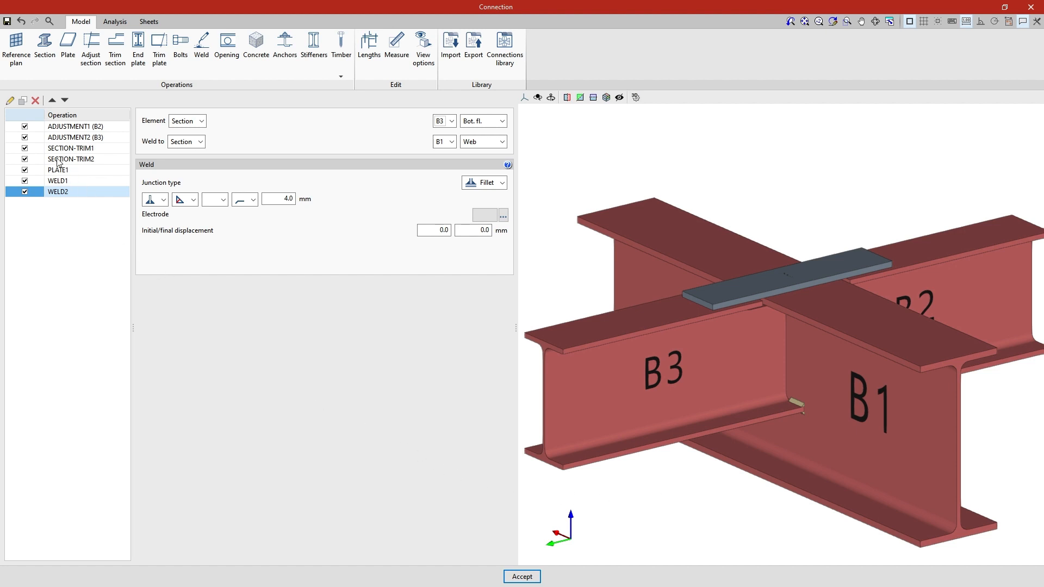
- Duplicate the B3 bottom flange weld for B3's web and set both its initial and final displacements to 20 mm
left_click(22, 101)
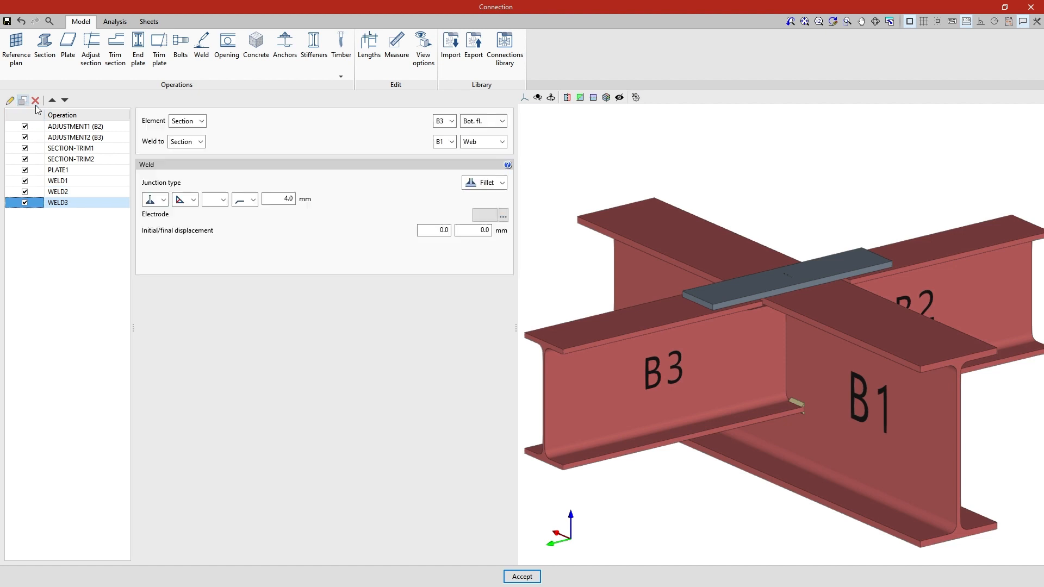
left_click(478, 122)
left_click(497, 151)
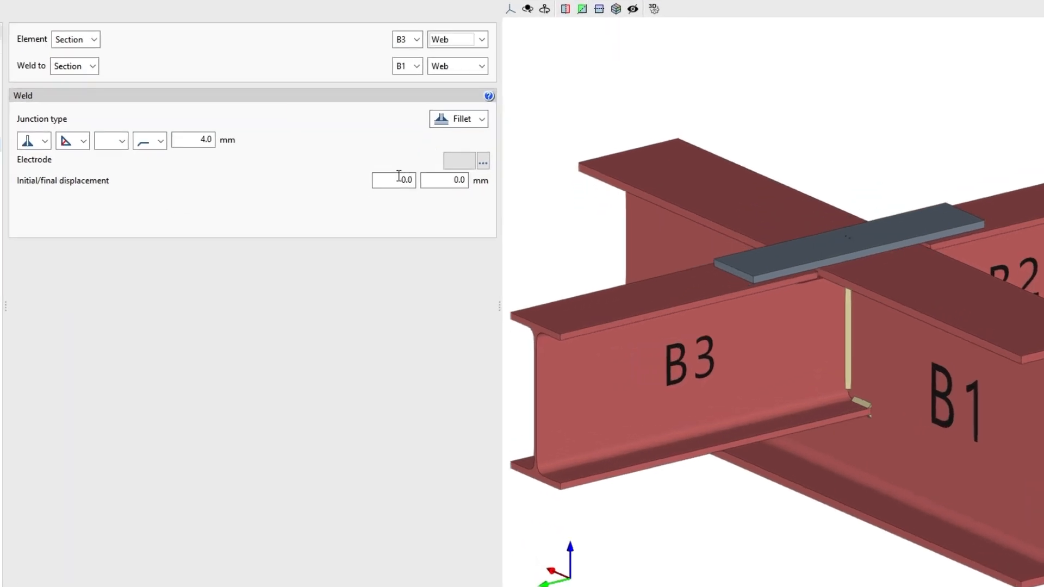
left_click(440, 230)
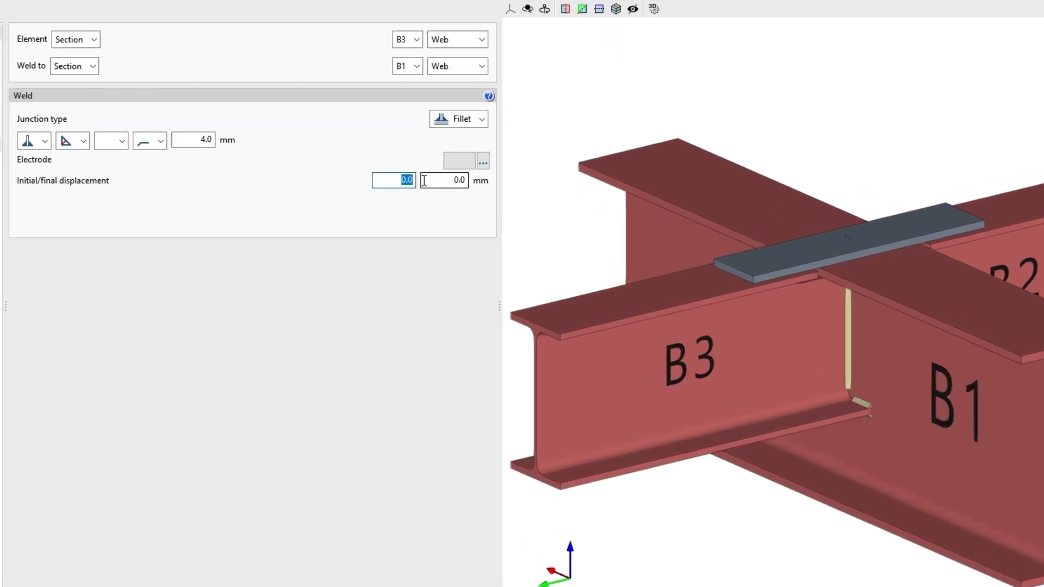
type("20")
key("Tab")
type("20")
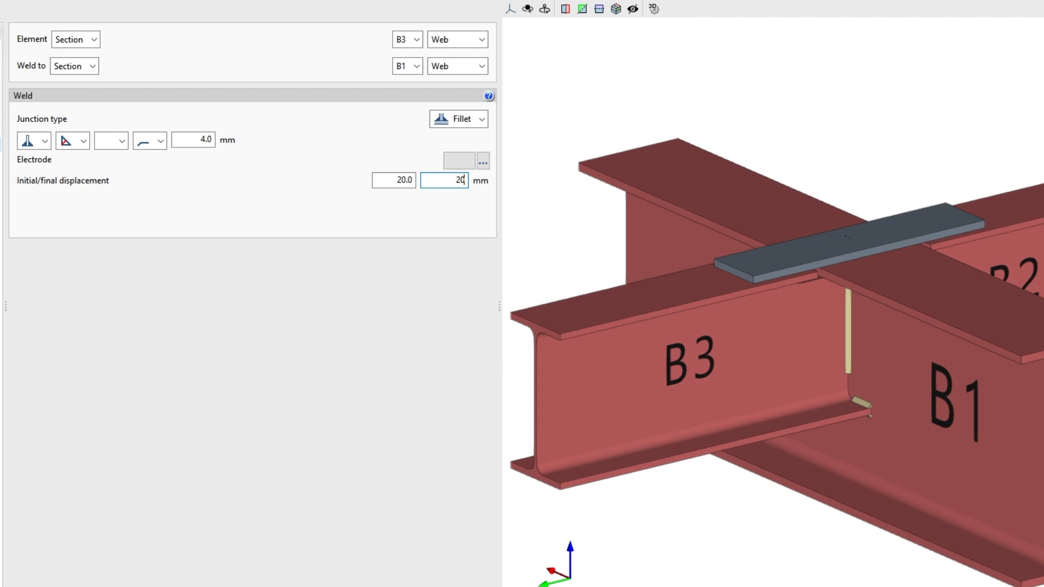
key("Return")
- Duplicate the B3 web weld and reassign the copy to join B2's web to B1's web
middle_click_drag(519, 223, 899, 220)
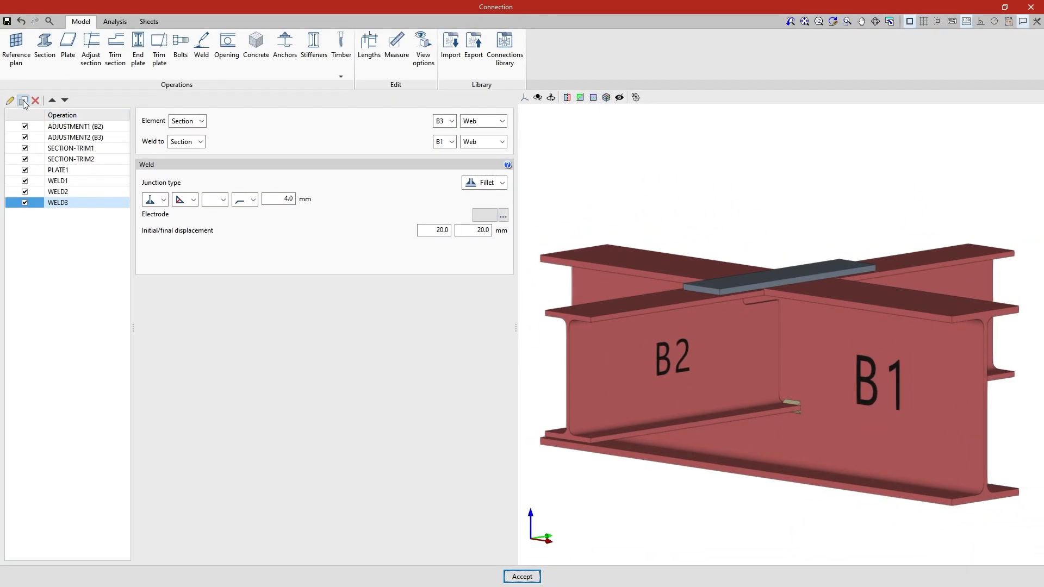
left_click(23, 102)
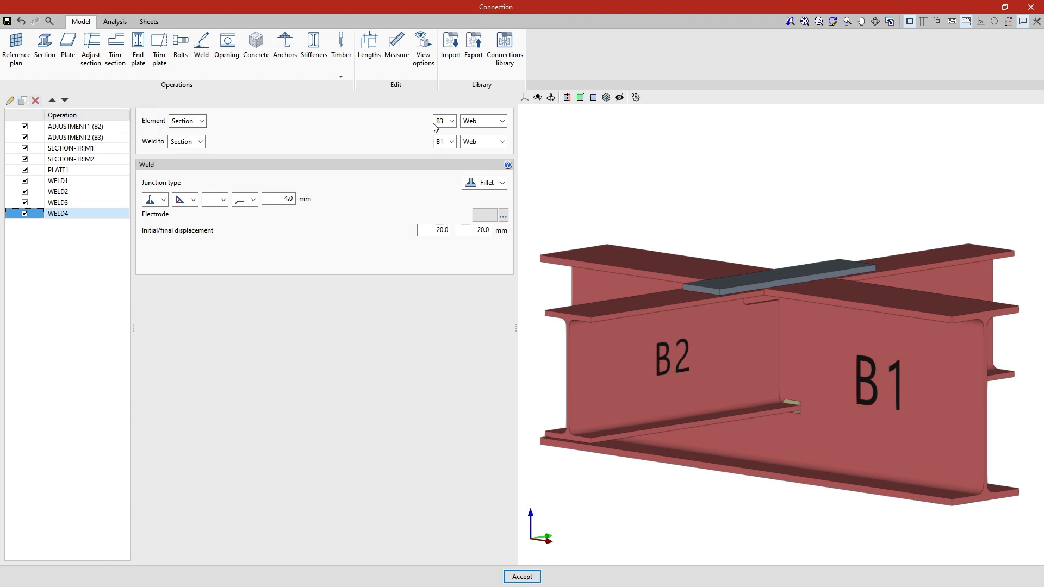
left_click(452, 122)
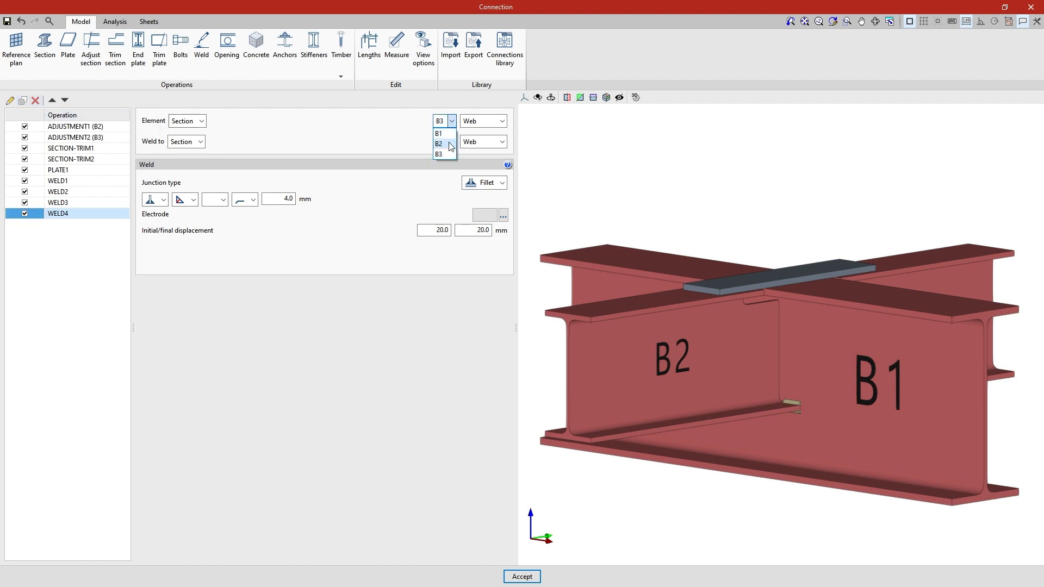
left_click(450, 144)
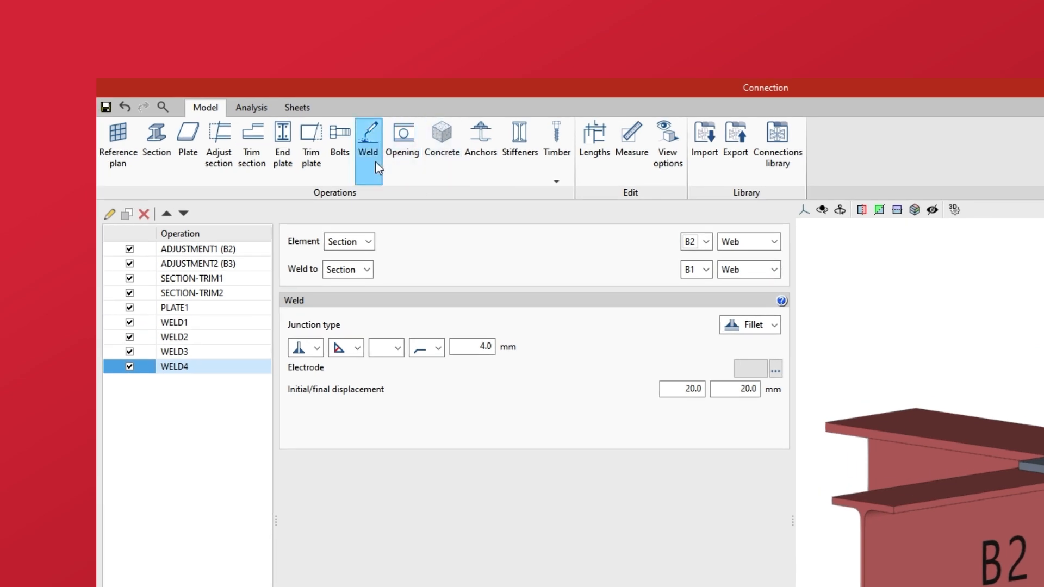
- Add a new weld joining plate PLATE1 to the top flange of section B1
left_click(376, 162)
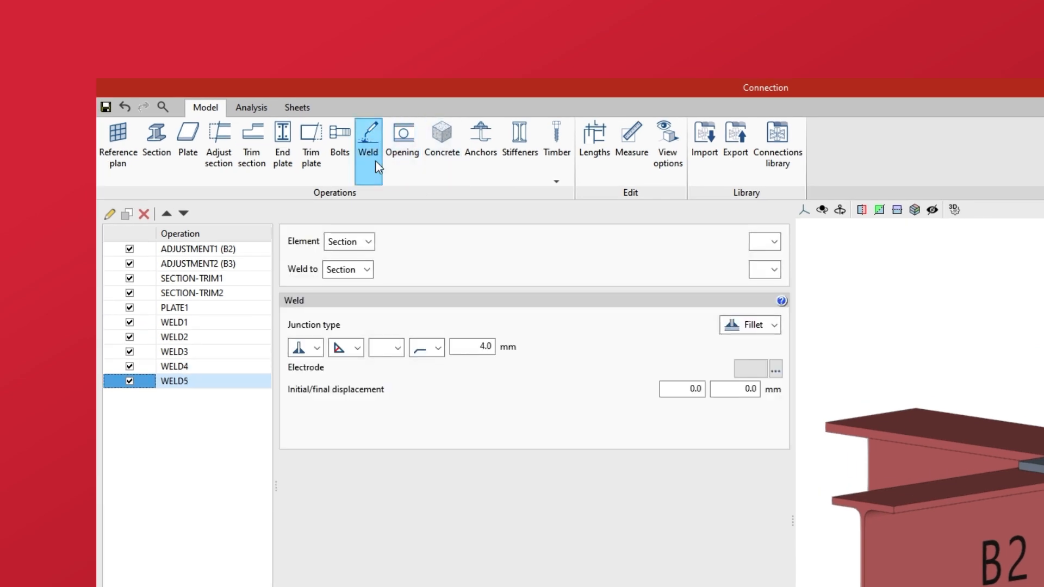
left_click(369, 243)
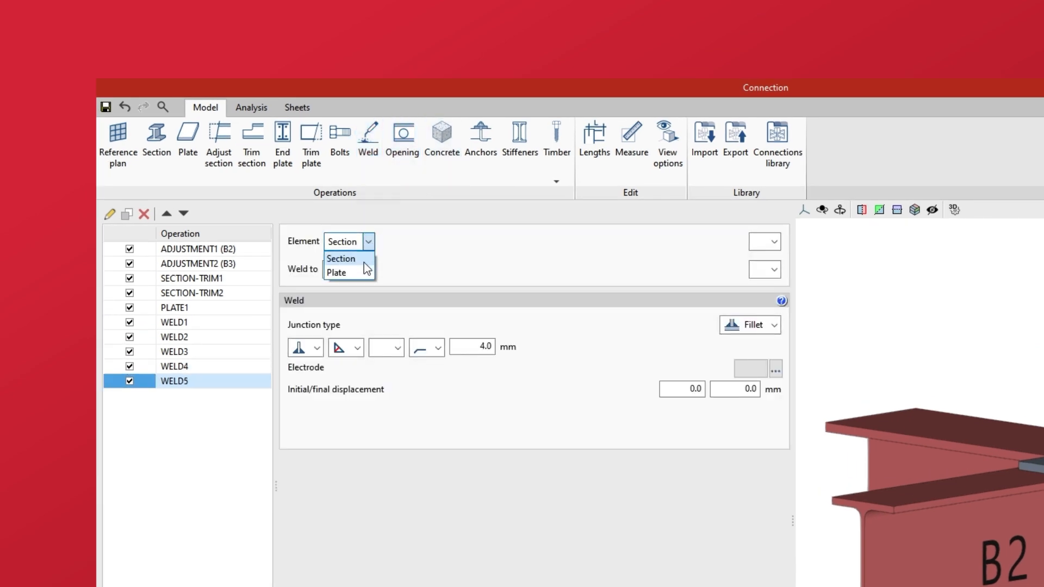
left_click(364, 270)
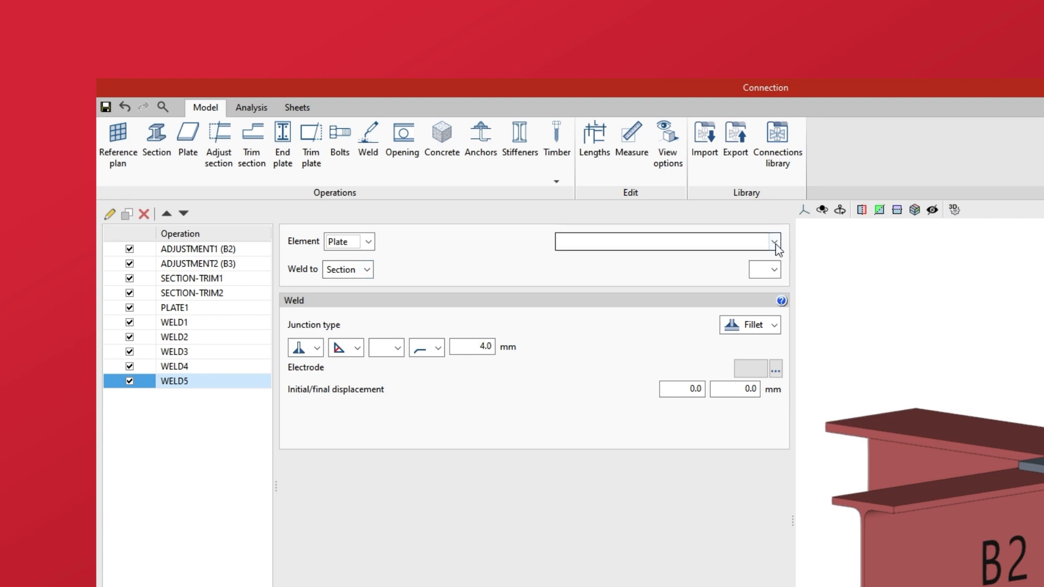
left_click(774, 243)
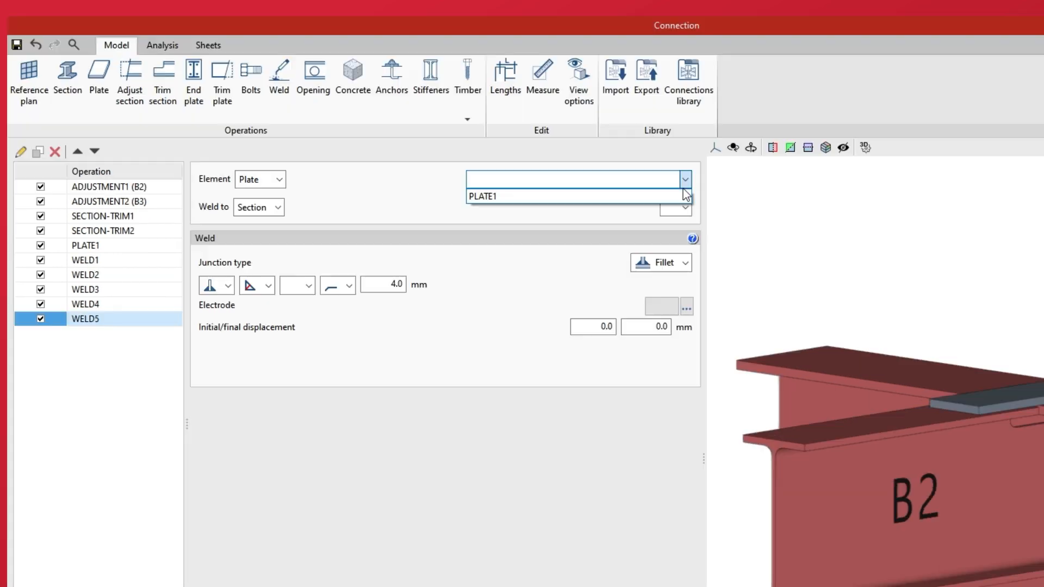
left_click(771, 257)
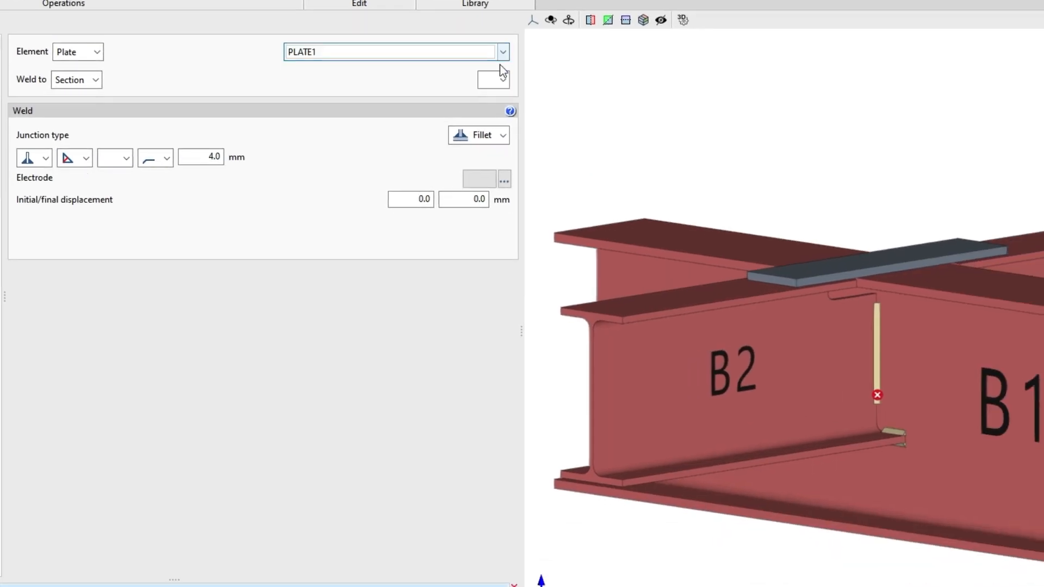
left_click(501, 80)
left_click(499, 94)
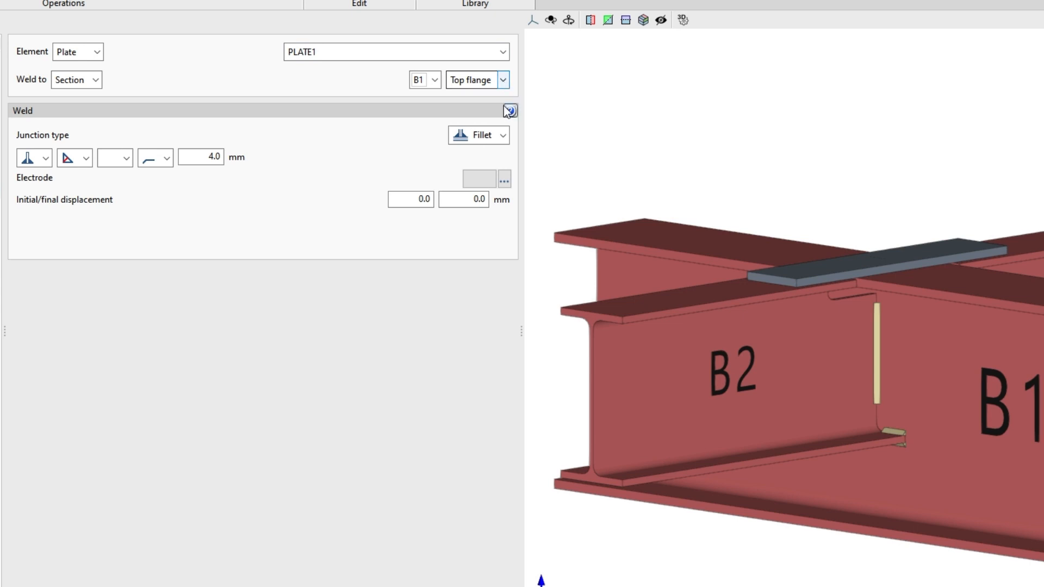
- Set the plate weld's junction type to Lap and check its size definition options
left_click(502, 135)
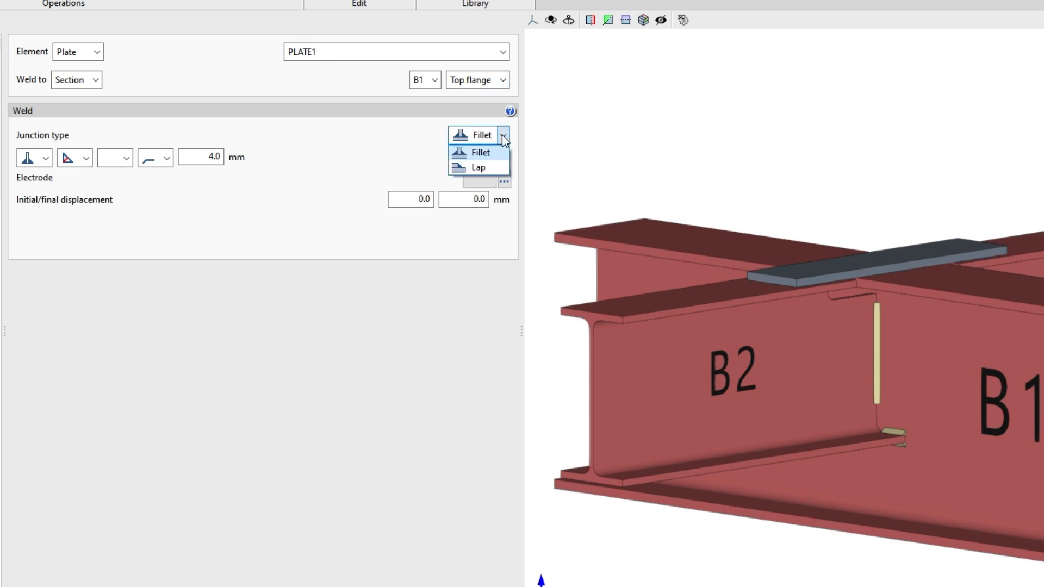
left_click(499, 164)
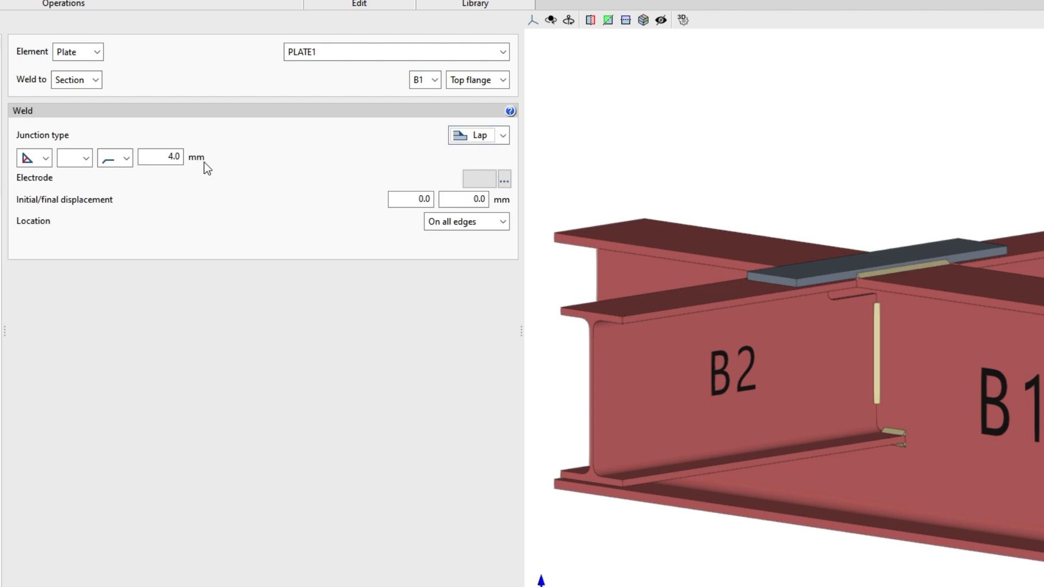
left_click(46, 158)
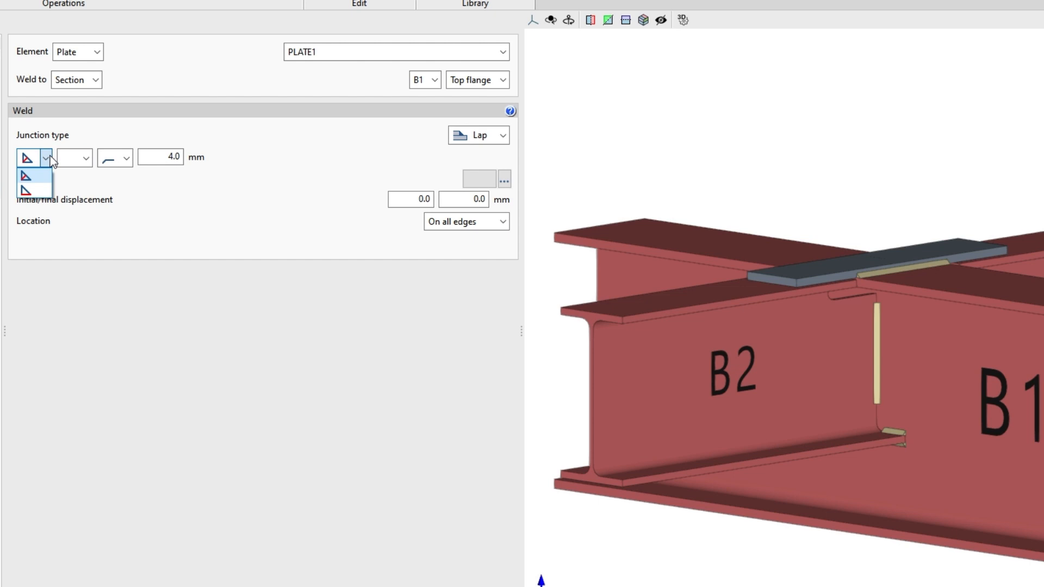
left_click(46, 159)
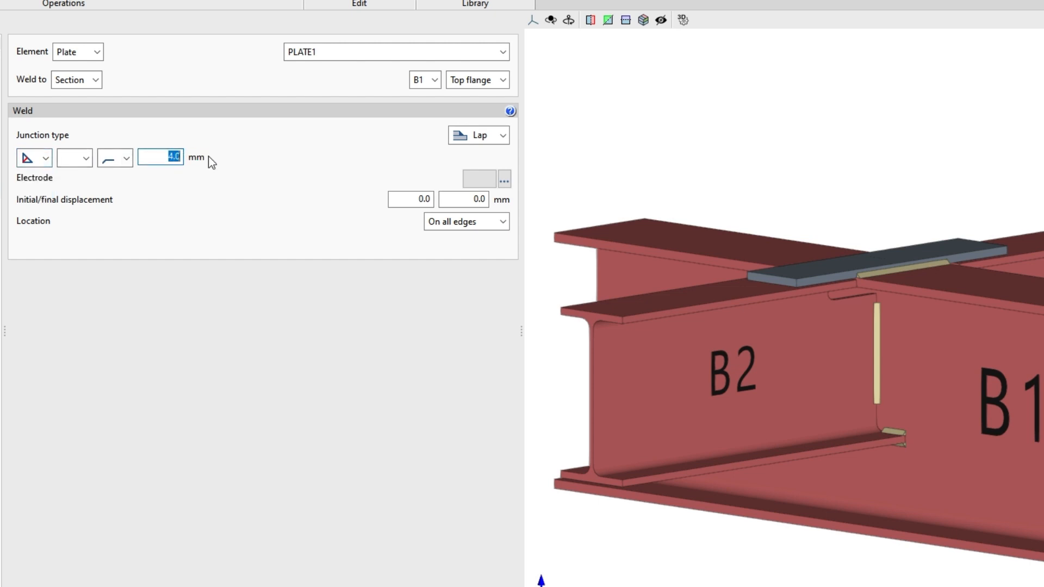
- Preview the plate's edge numbering with the lap weld's location on a given edge, and return the location to On all edges
right_click_drag(652, 157, 771, 194)
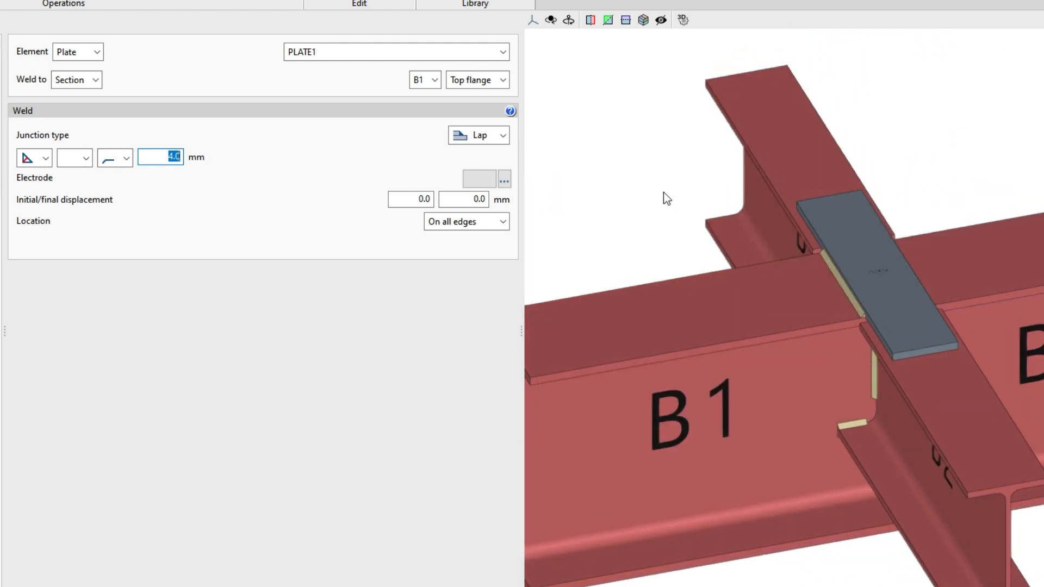
left_click(503, 221)
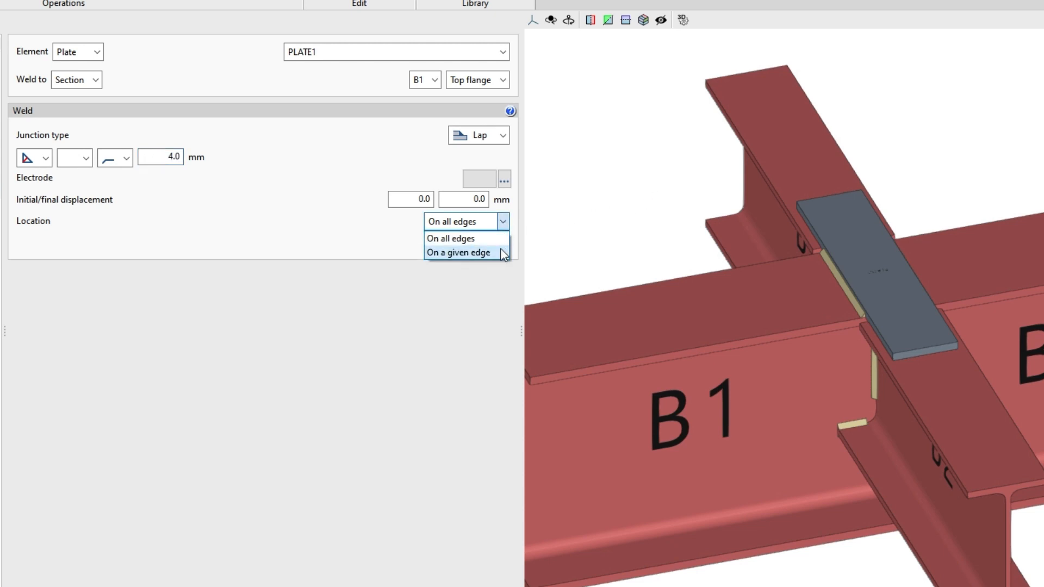
left_click(467, 252)
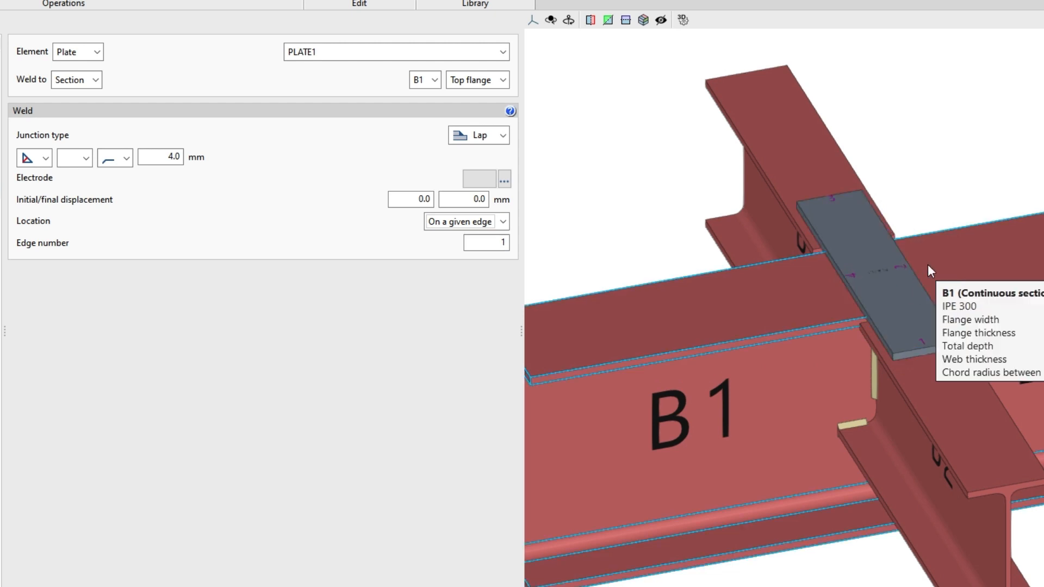
scroll(927, 264, "up", 3)
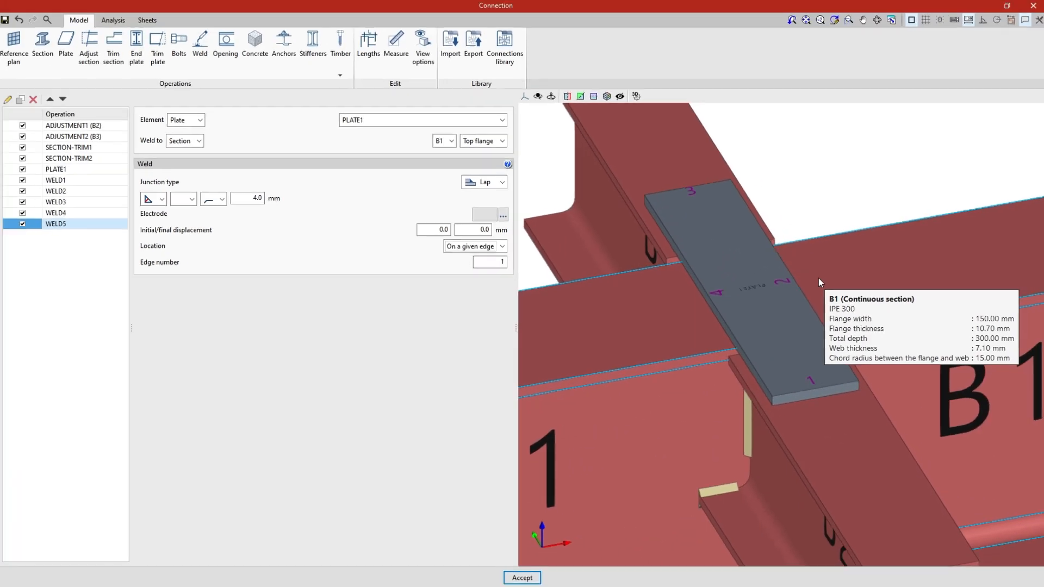
scroll(817, 279, "up", 2)
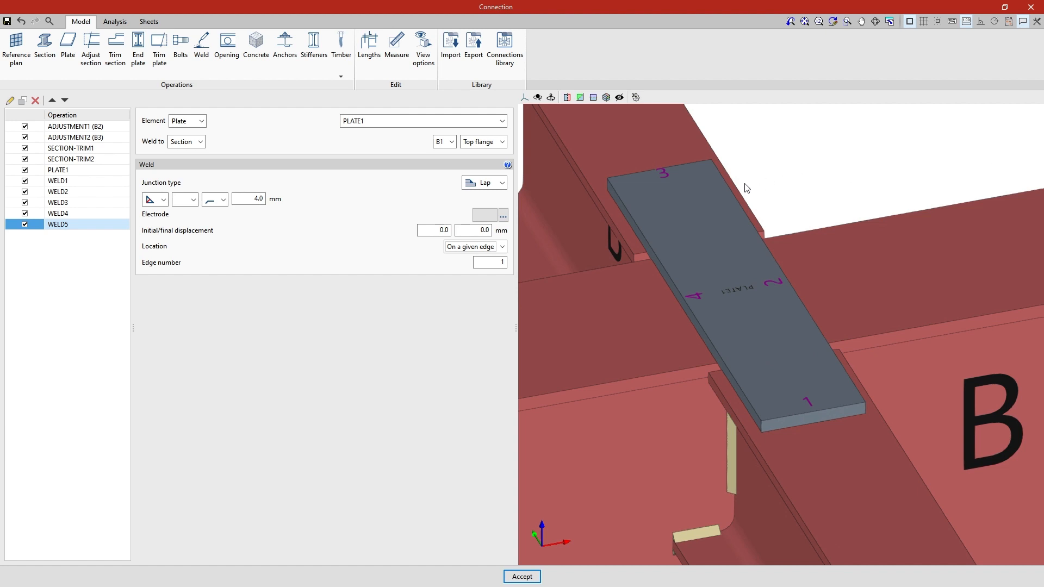
scroll(557, 227, "down", 3)
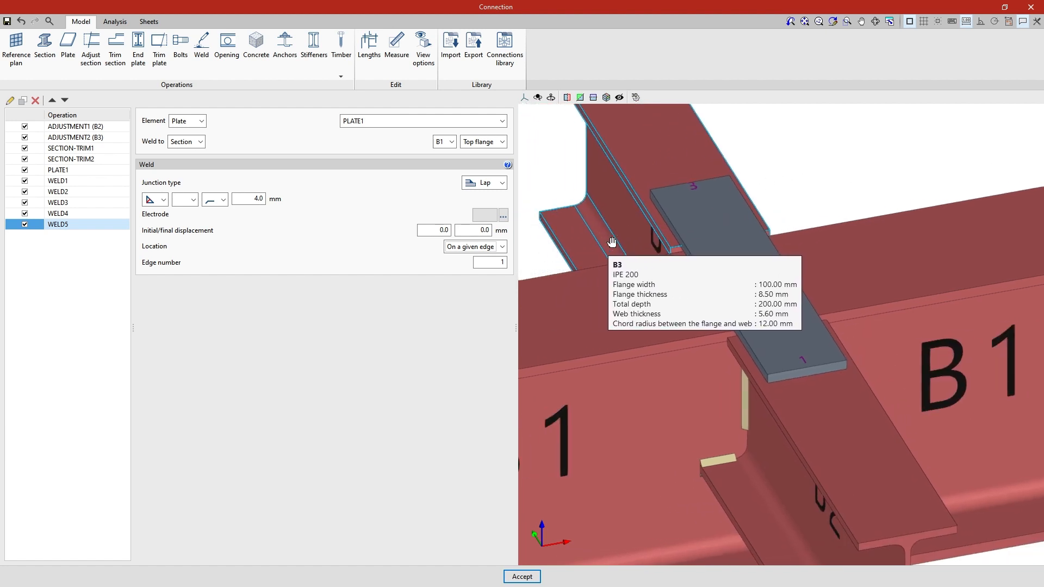
middle_click_drag(612, 242, 632, 244)
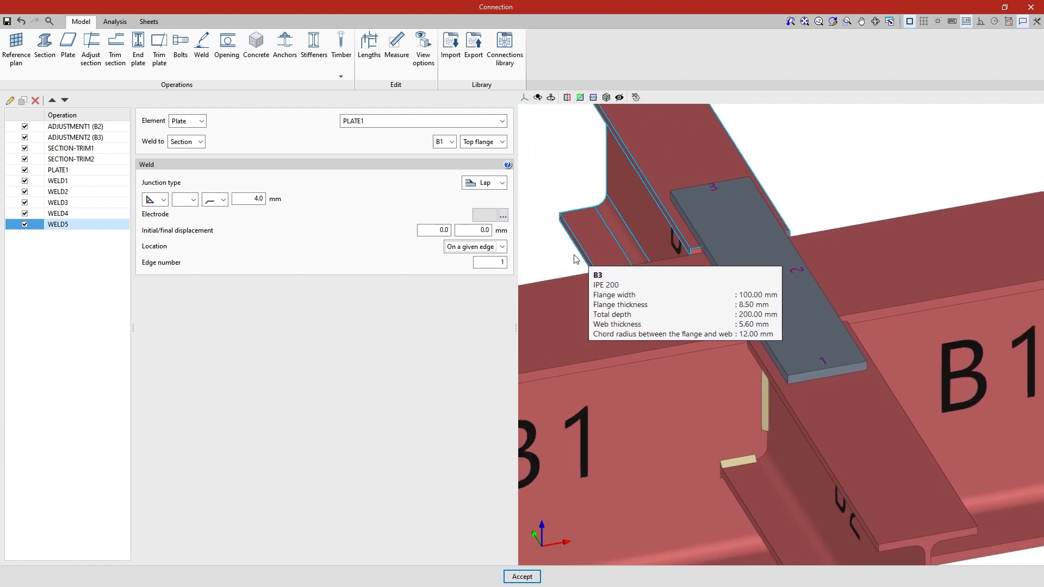
left_click(500, 247)
left_click(496, 259)
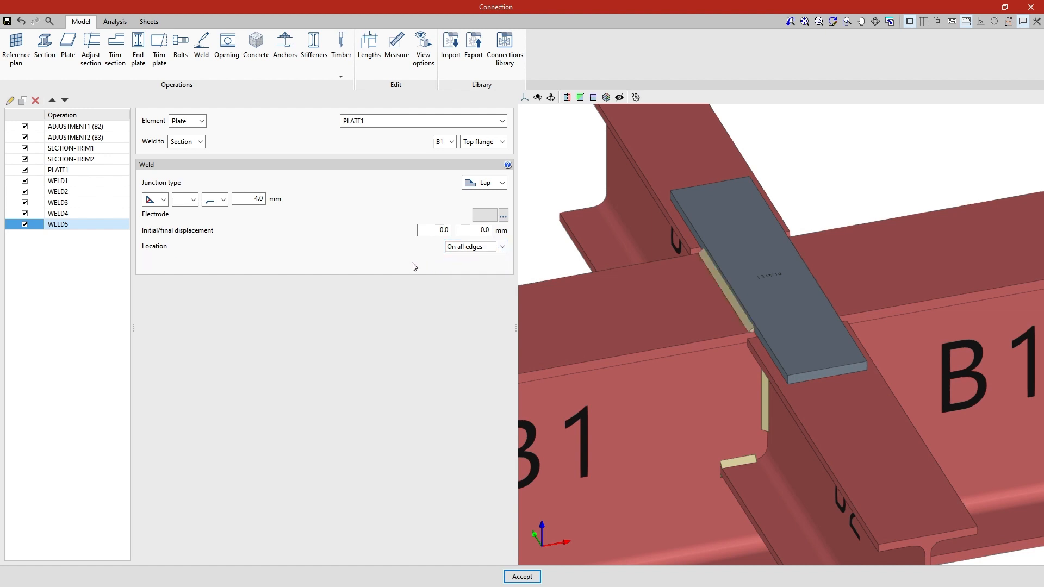
- Duplicate the lap weld and reassign the copy to join PLATE1 to B2's top flange
left_click(23, 101)
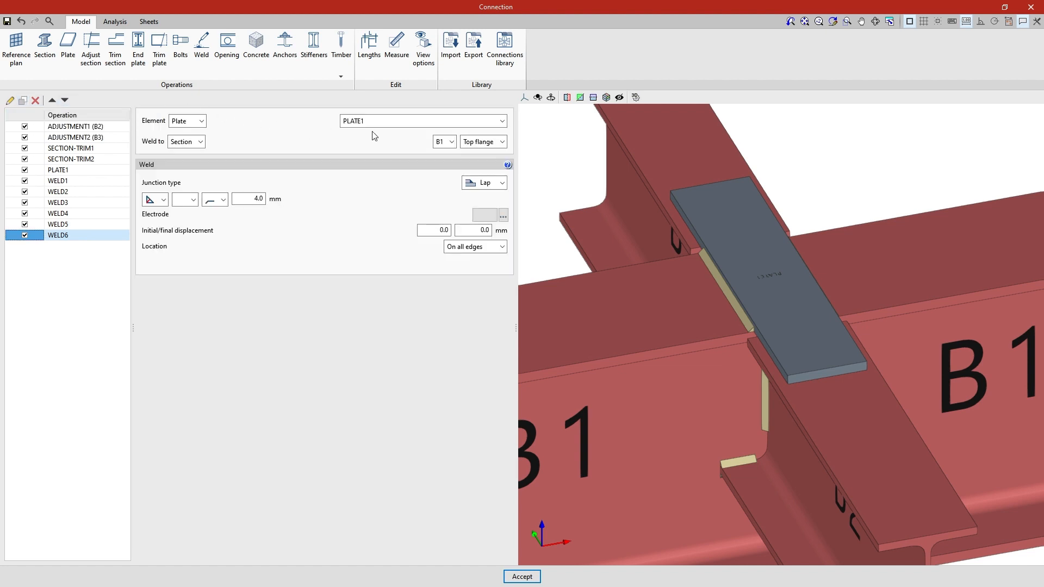
left_click(450, 142)
left_click(444, 164)
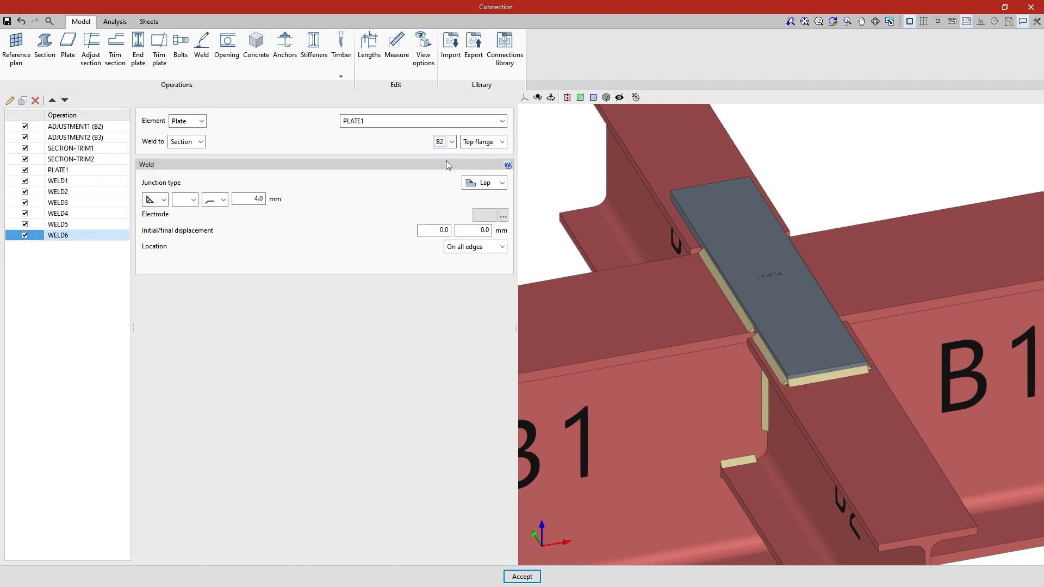
- Duplicate the lap weld for B3's top flange and examine the plate's welds in the 3D model
left_click(34, 100)
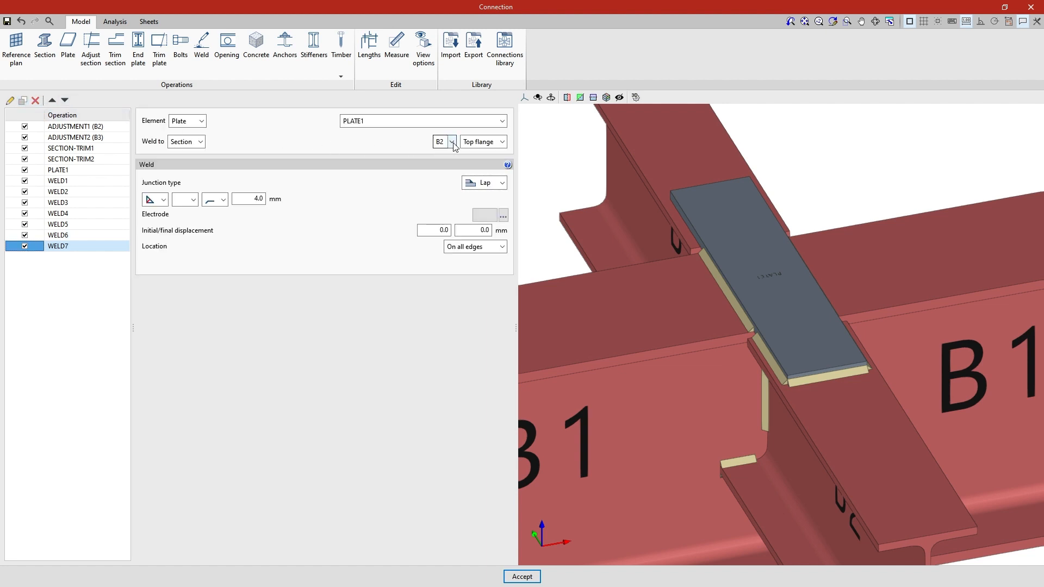
left_click(451, 142)
left_click(449, 175)
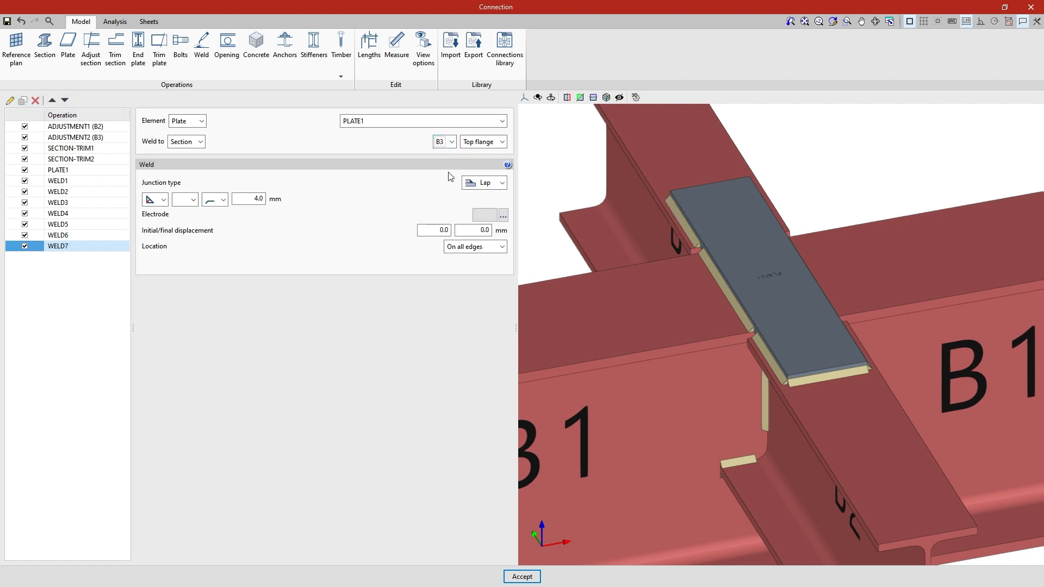
right_click_drag(531, 257, 689, 259)
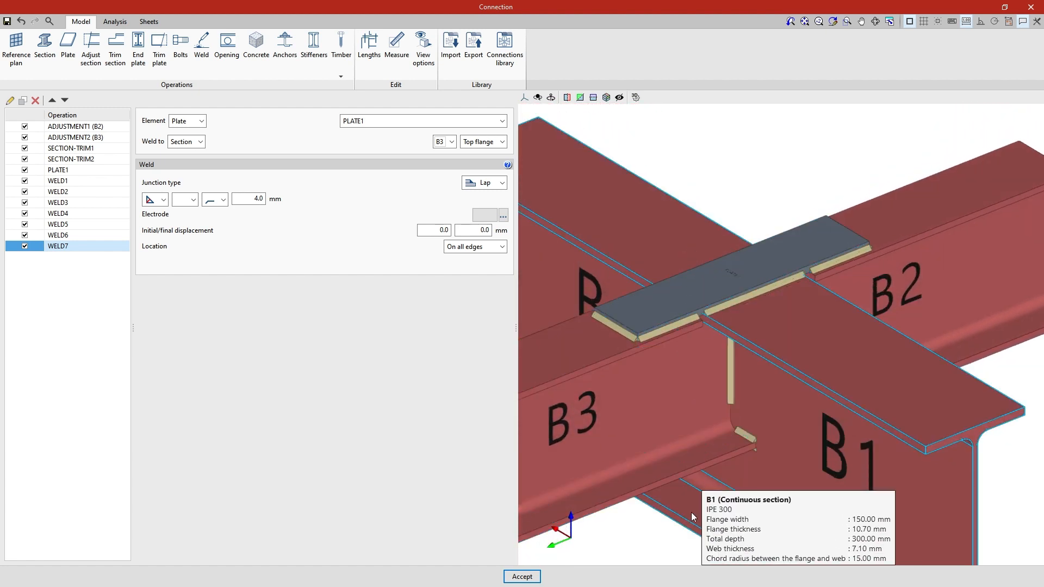
middle_click_drag(651, 542, 664, 499)
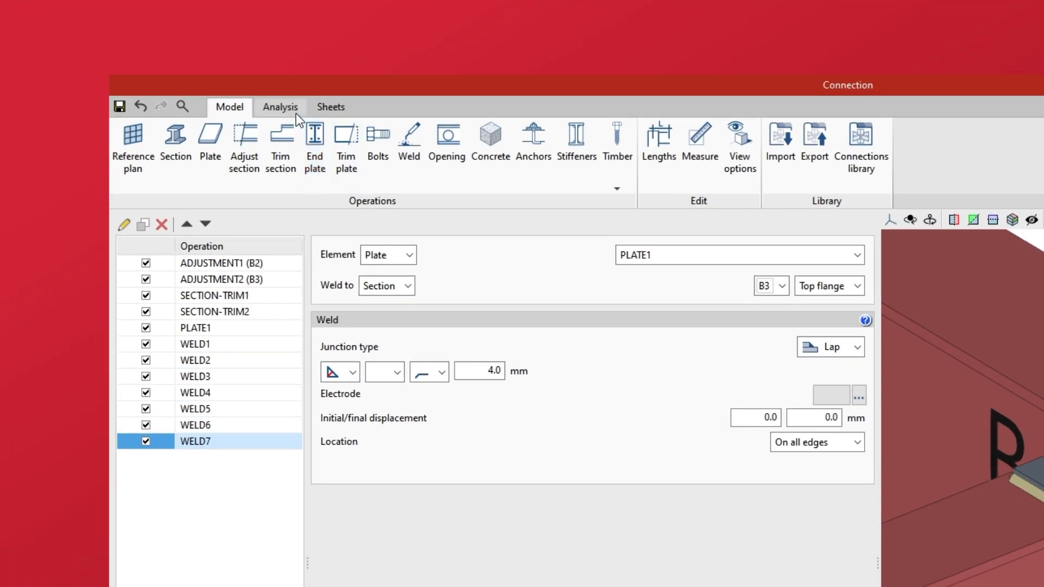
- Run the analysis of the welded connection
left_click(295, 112)
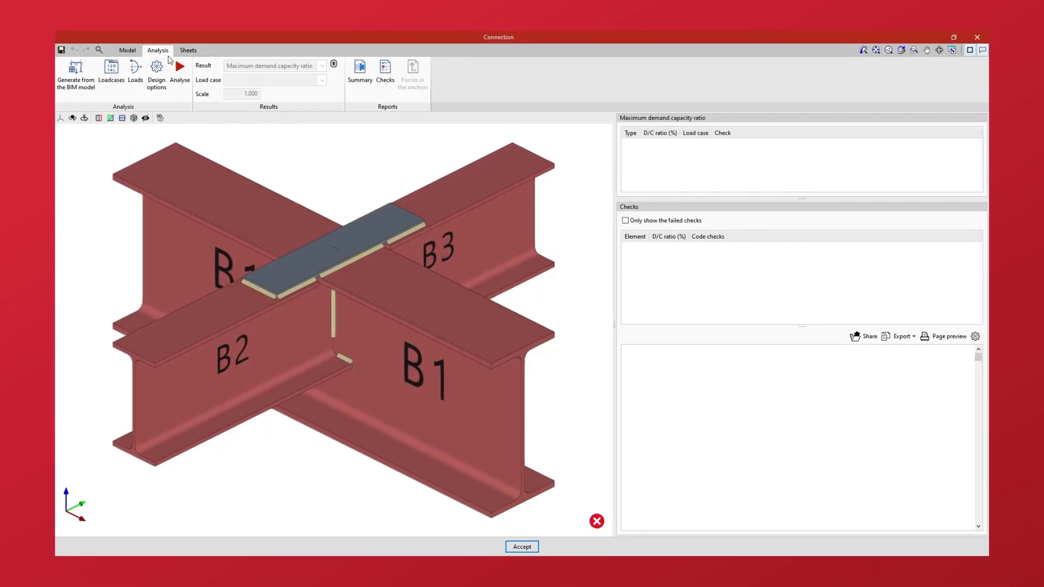
left_click(180, 99)
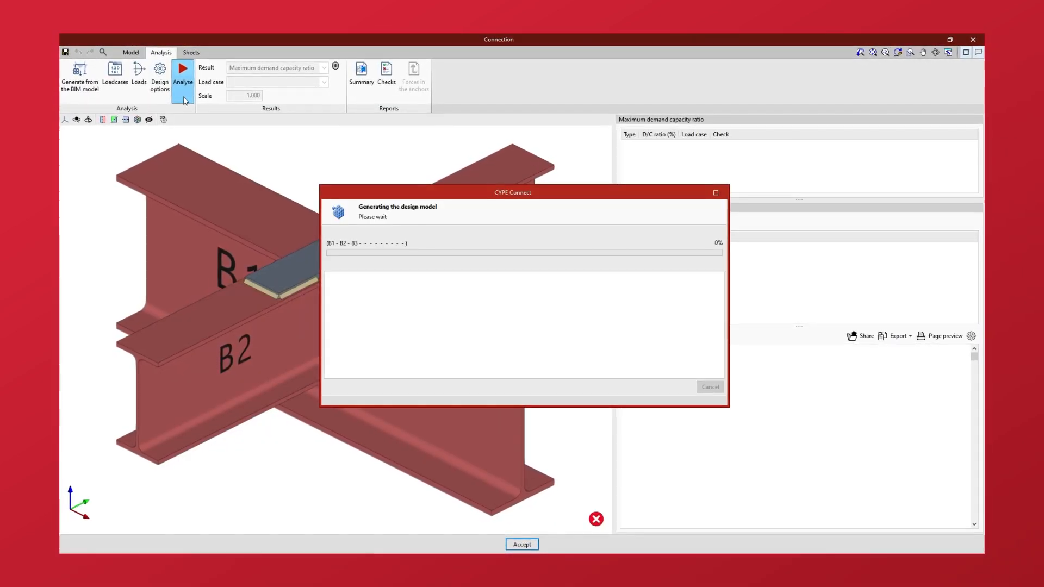